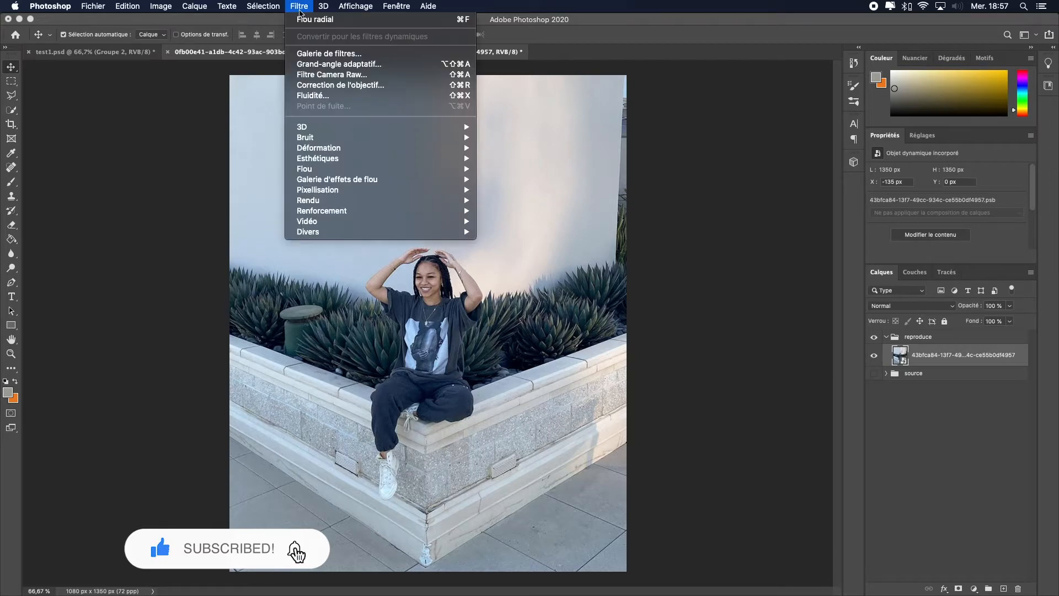
# Step: Open the Camera Raw filter and lift the black point of the RGB point curve for a faded look
pyautogui.click(331, 73)
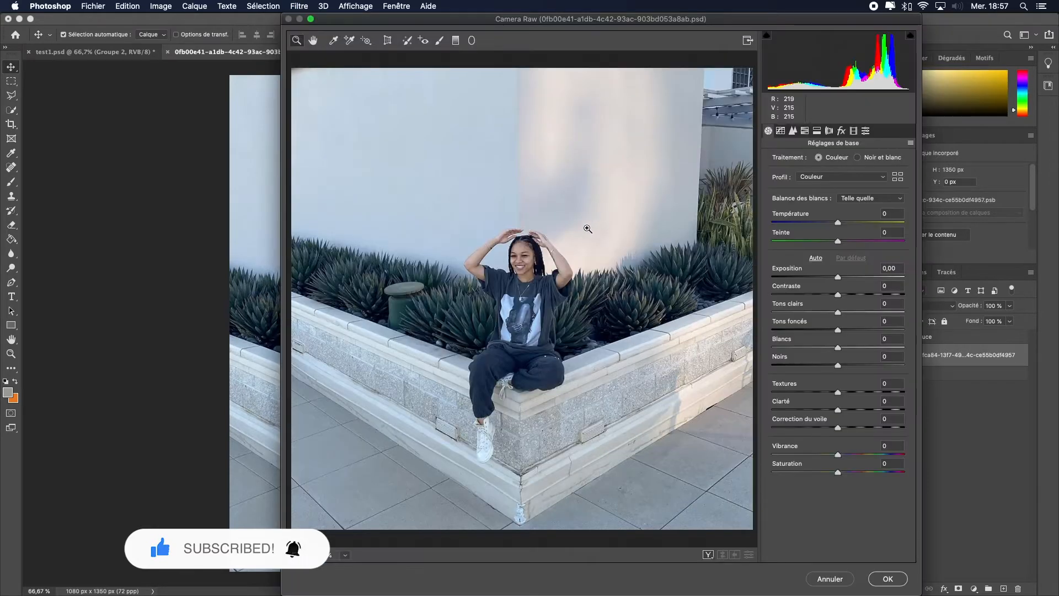
pyautogui.click(780, 131)
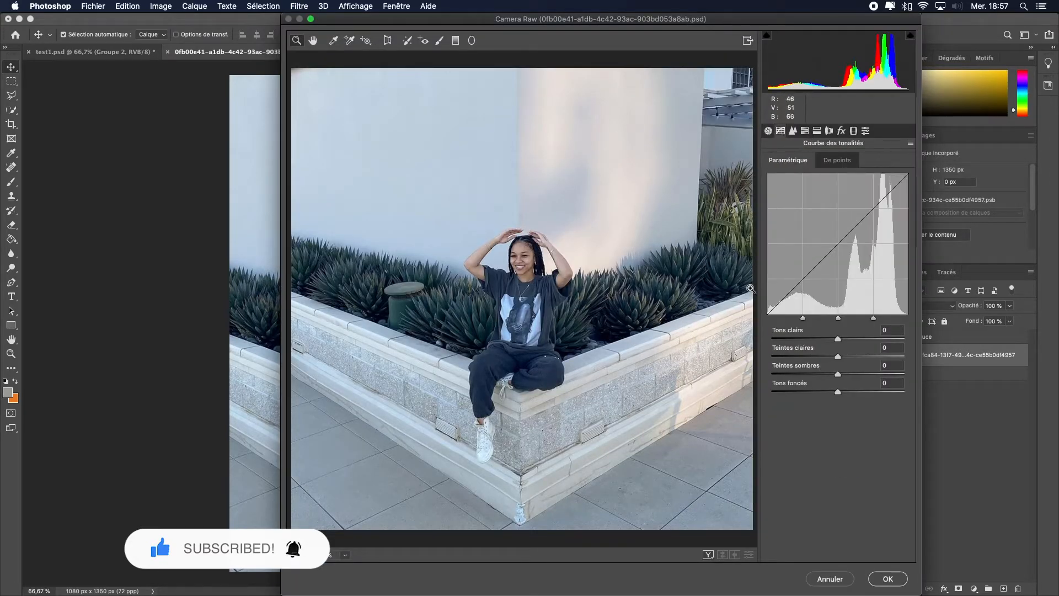
pyautogui.click(842, 162)
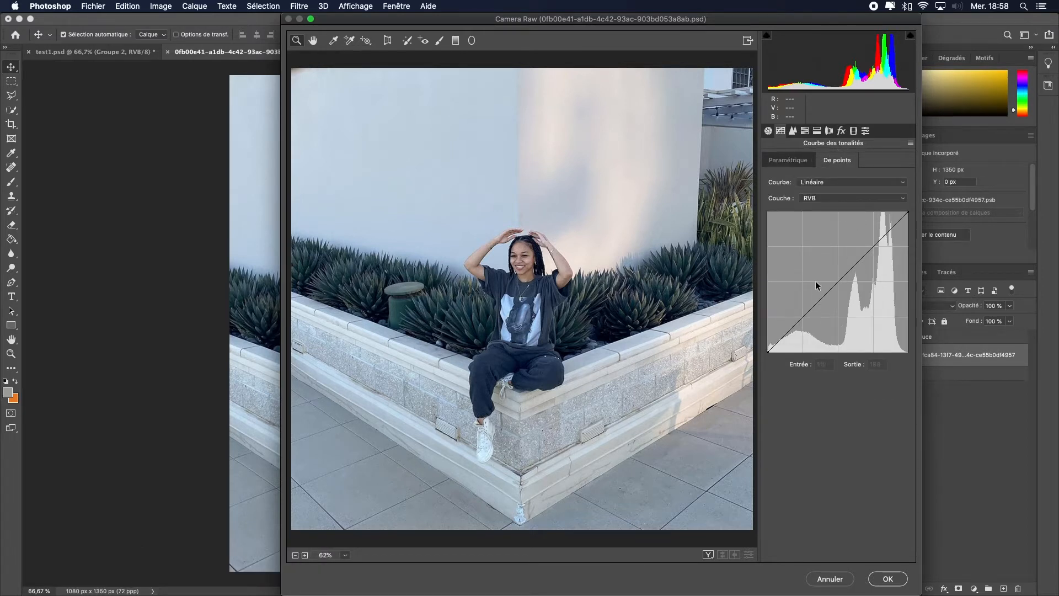
pyautogui.click(798, 321)
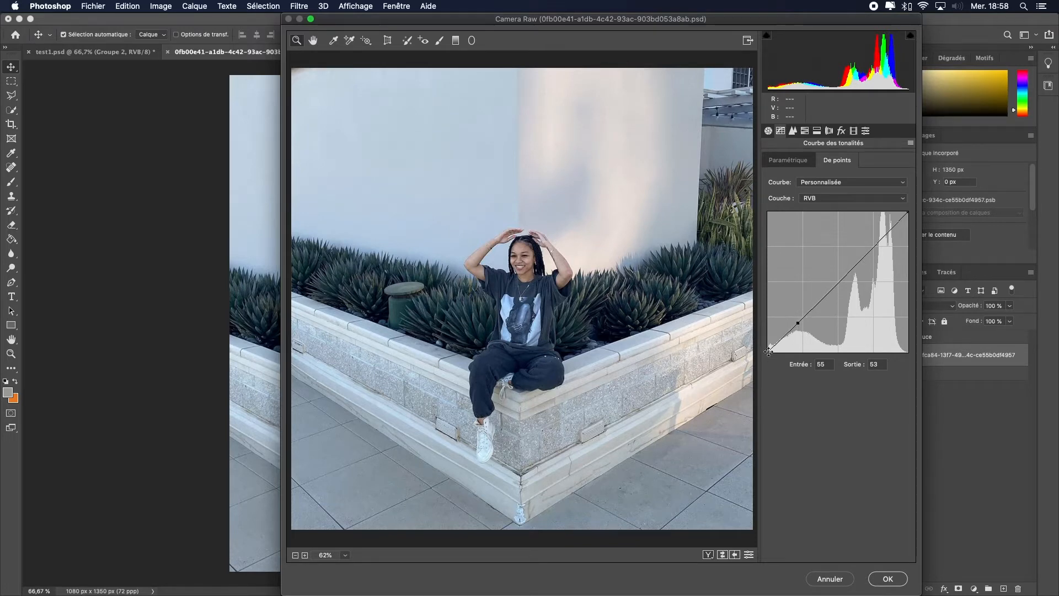
pyautogui.moveTo(768, 351); pyautogui.dragTo(764, 339)
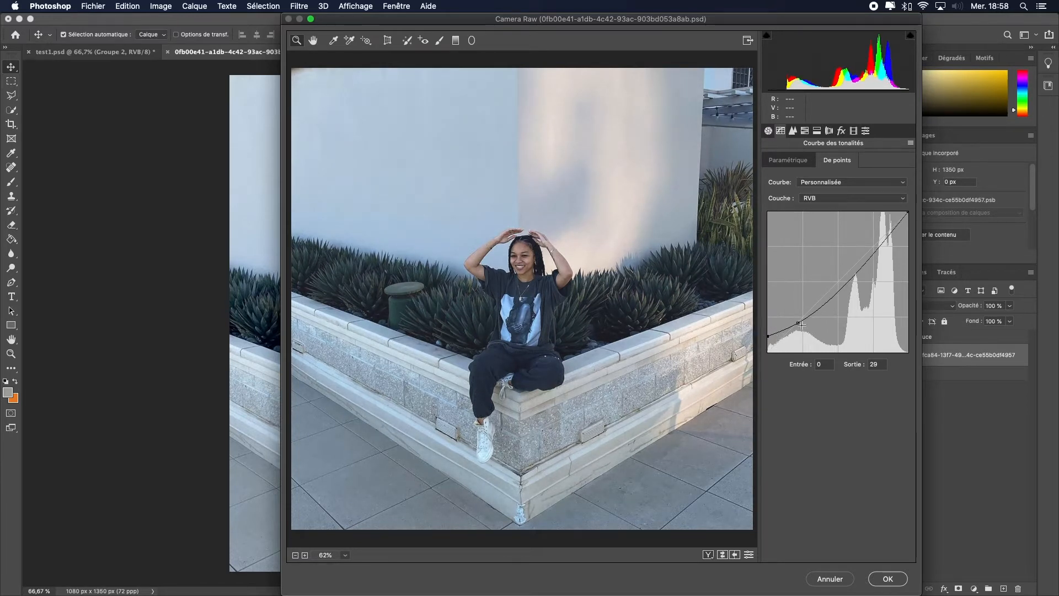
pyautogui.moveTo(797, 323); pyautogui.dragTo(771, 331)
# Step: Set Temperature to +32, Tint -14, Exposure -0.35 and Contrast +35 in the basic panel
pyautogui.click(768, 131)
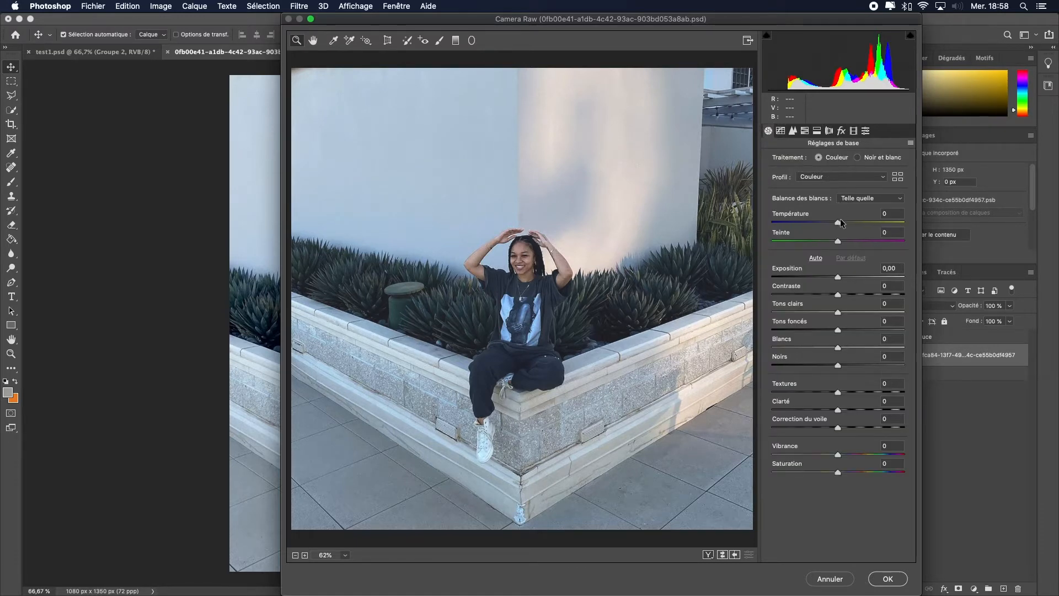
pyautogui.moveTo(837, 222); pyautogui.dragTo(863, 299)
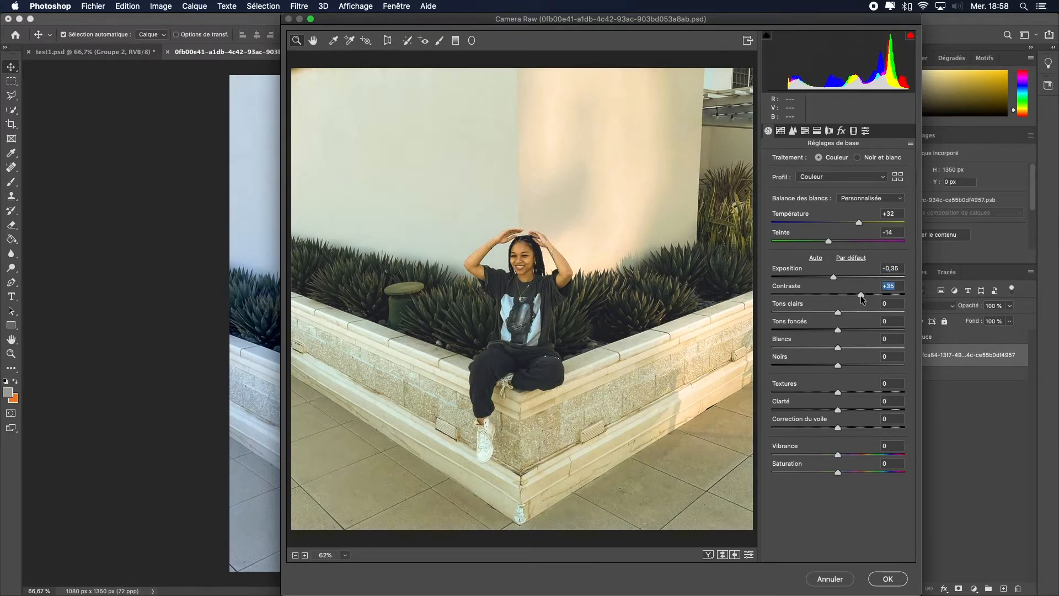
# Step: Set Highlights -8, Shadows +37, Whites +38, Blacks +20, Texture +24, Clarity -35, Dehaze -20 and Vibrance -19
pyautogui.click(838, 312)
pyautogui.moveTo(838, 312); pyautogui.dragTo(834, 478)
pyautogui.click(838, 330)
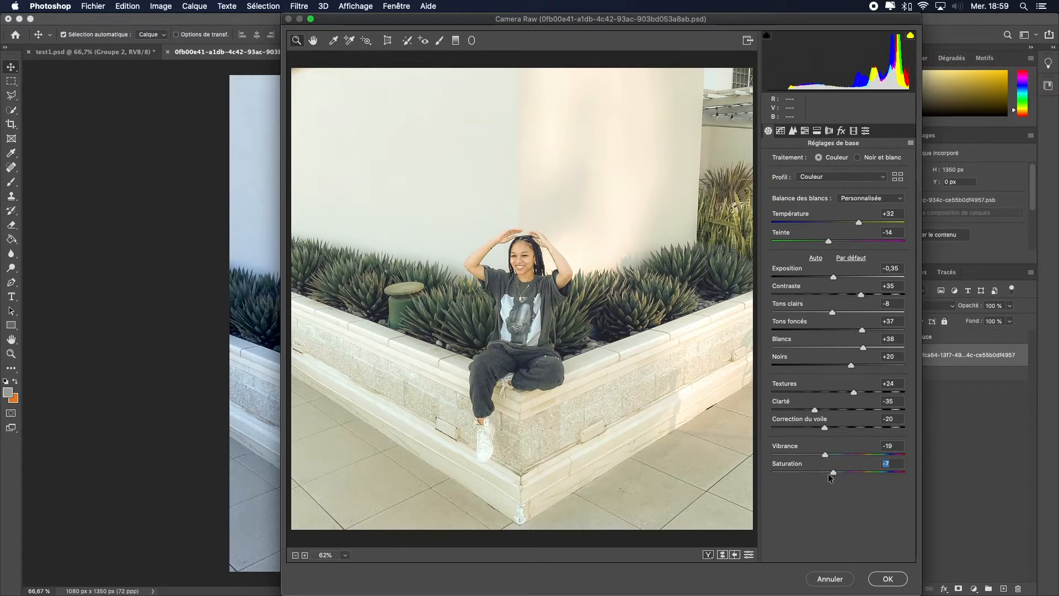
# Step: Set noise reduction Luminance to 10 and Color to 5 in the Detail panel
pyautogui.click(793, 131)
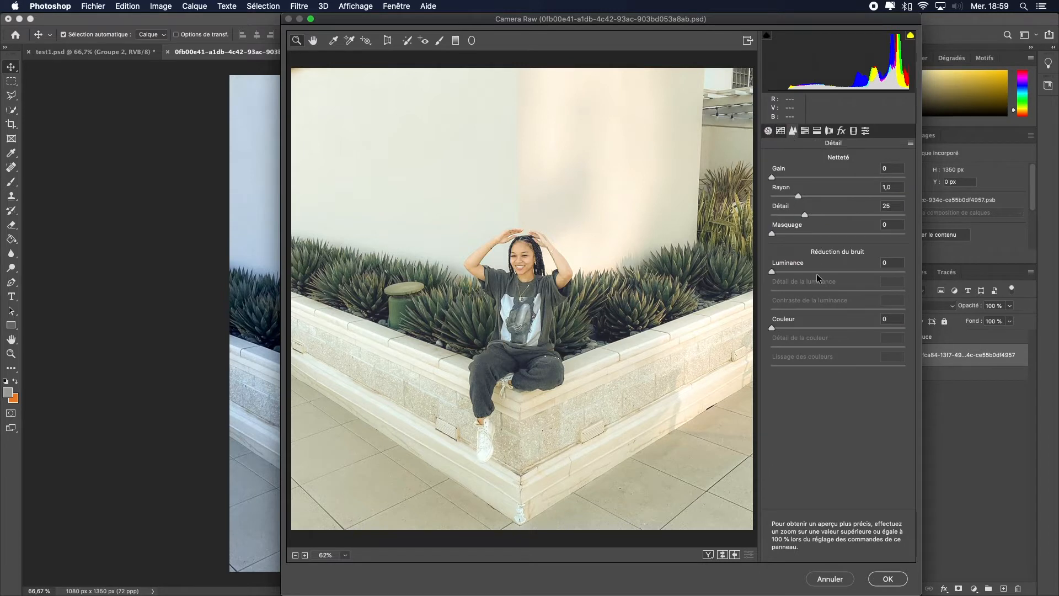
pyautogui.moveTo(771, 271); pyautogui.dragTo(787, 275)
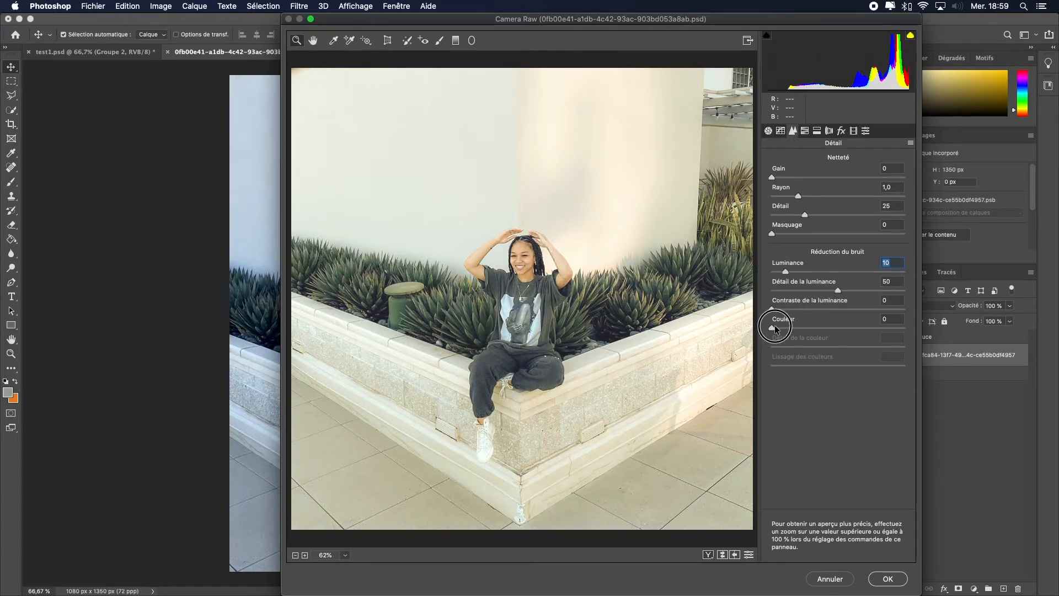
pyautogui.moveTo(774, 329); pyautogui.dragTo(782, 332)
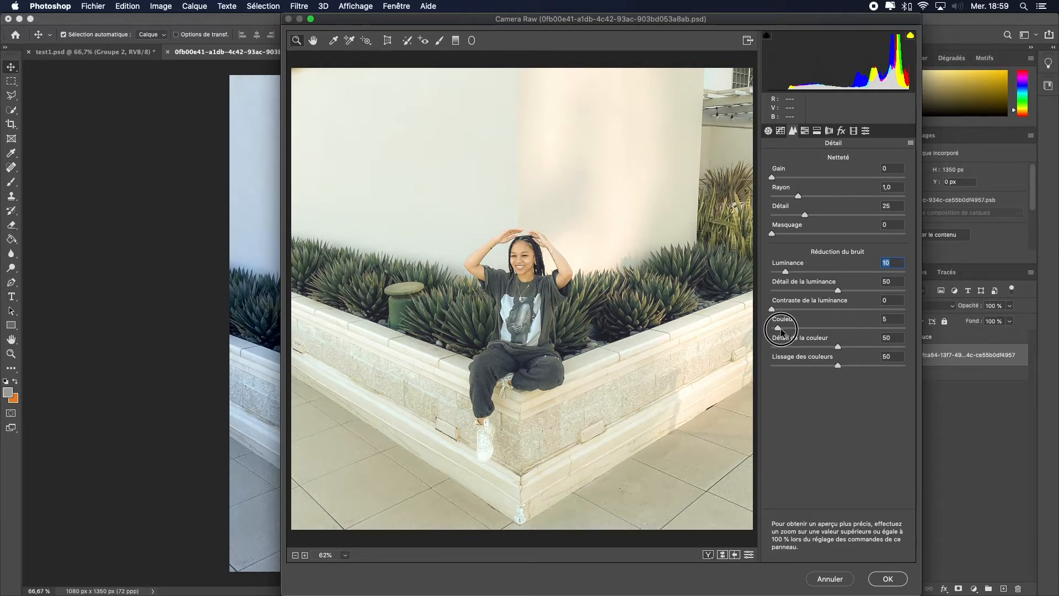
# Step: Lower HSL saturation of reds to -27, oranges -18, yellows -15 and greens -50
pyautogui.click(805, 131)
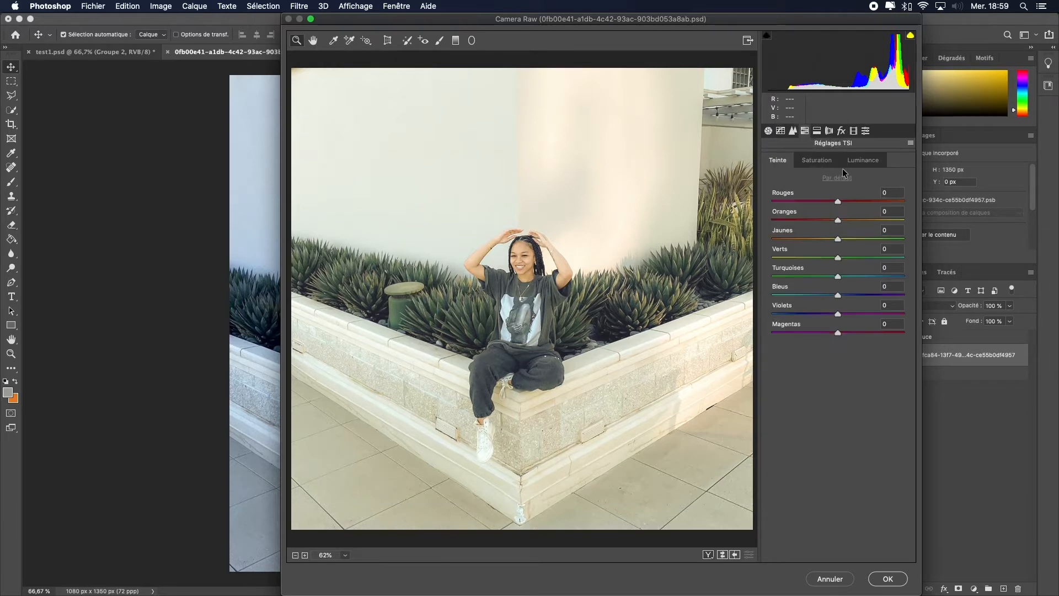
pyautogui.click(817, 160)
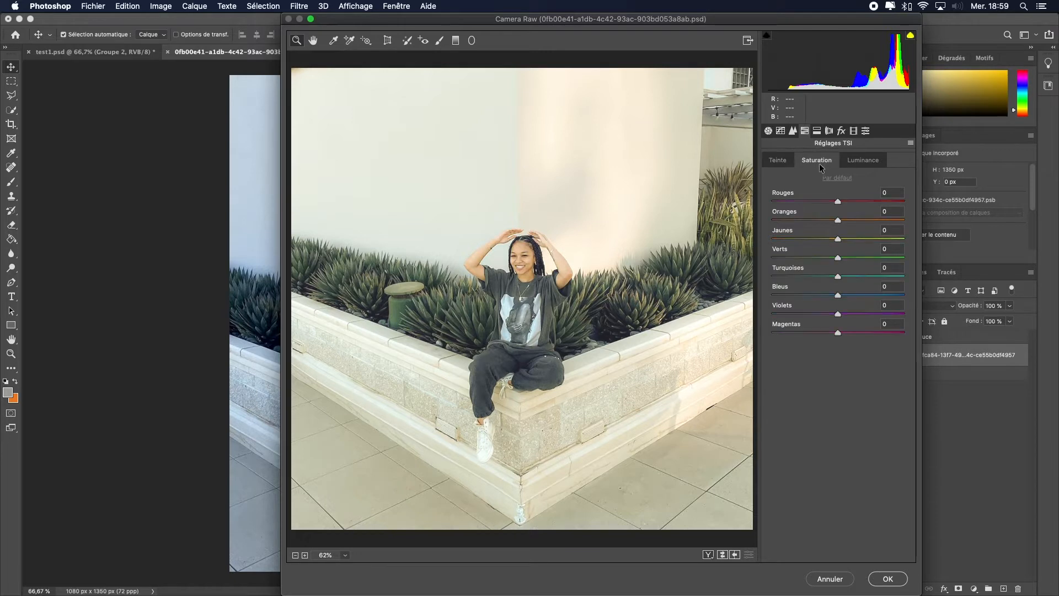
pyautogui.moveTo(837, 202); pyautogui.dragTo(801, 309)
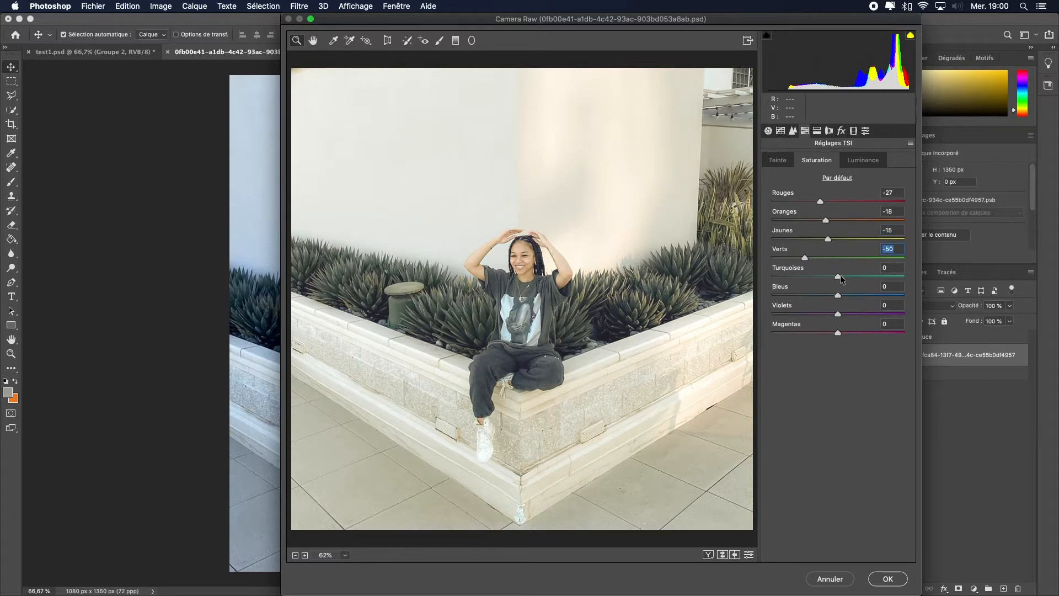
pyautogui.moveTo(838, 275); pyautogui.dragTo(800, 335)
pyautogui.moveTo(839, 295); pyautogui.dragTo(814, 342)
# Step: Split tone the highlights with Hue 15, Saturation 6, Balance -14, and the shadows with Hue 42, Saturation 37
pyautogui.click(870, 161)
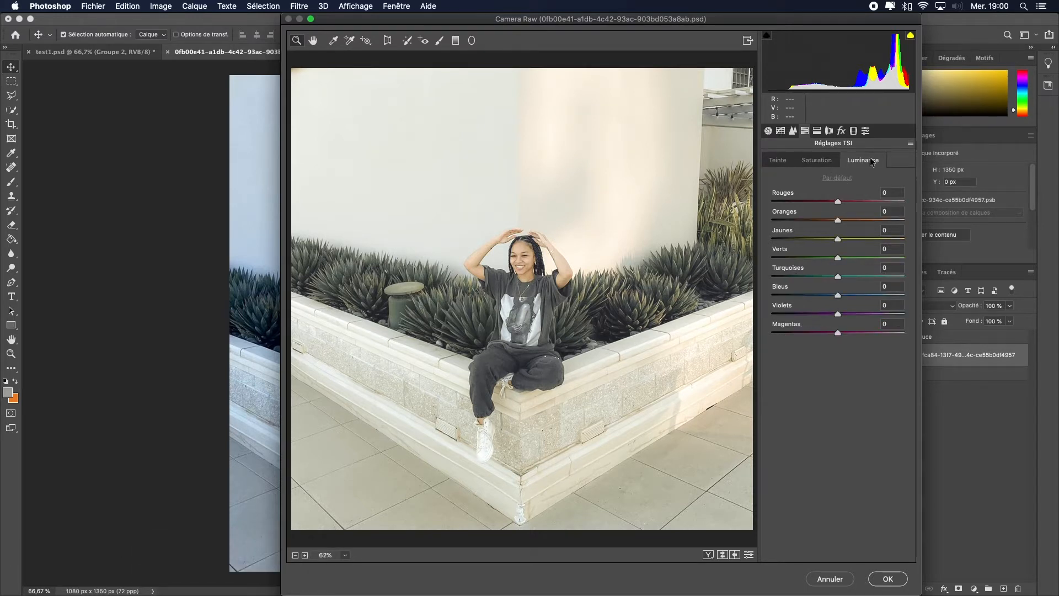
pyautogui.click(819, 131)
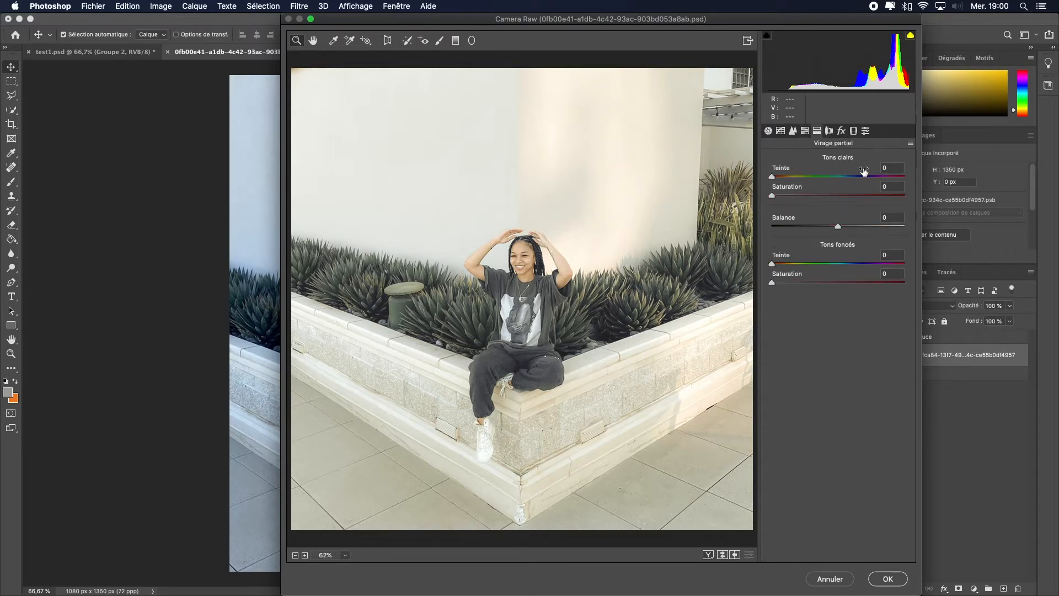
pyautogui.moveTo(771, 177); pyautogui.dragTo(782, 205)
pyautogui.click(829, 226)
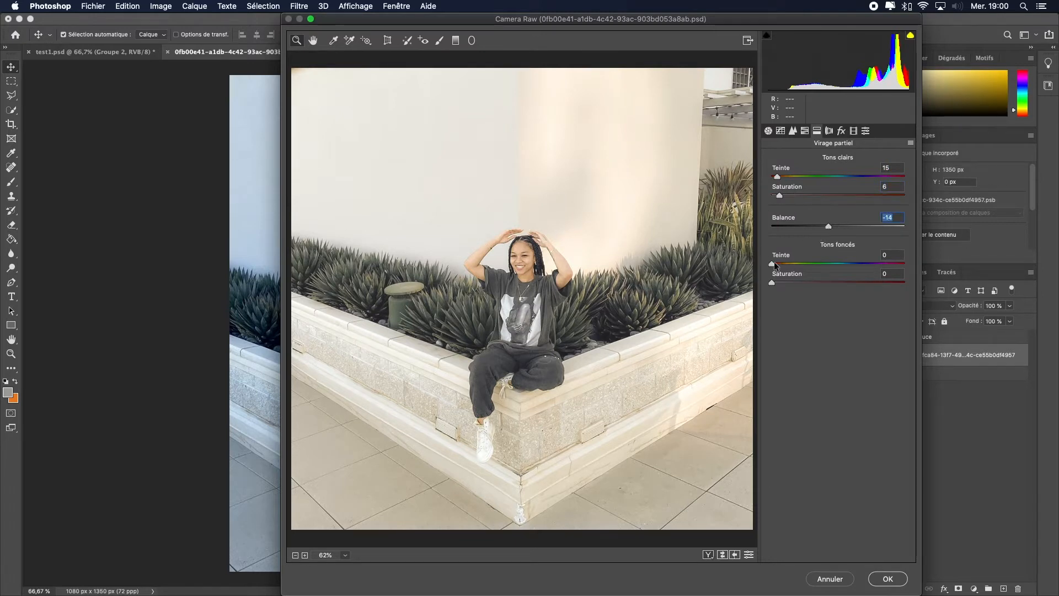
pyautogui.moveTo(775, 263)
pyautogui.mouseDown()
pyautogui.moveTo(792, 264)
pyautogui.moveTo(783, 282)
pyautogui.moveTo(822, 285)
pyautogui.moveTo(787, 269)
pyautogui.mouseUp()
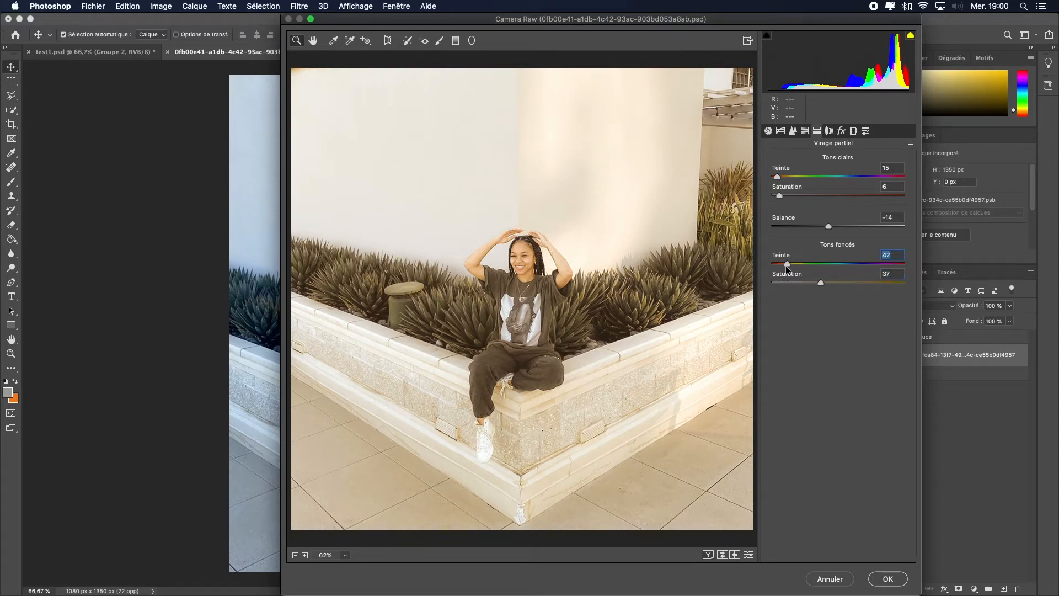
# Step: Add a lens correction vignette with a level of -29
pyautogui.click(829, 131)
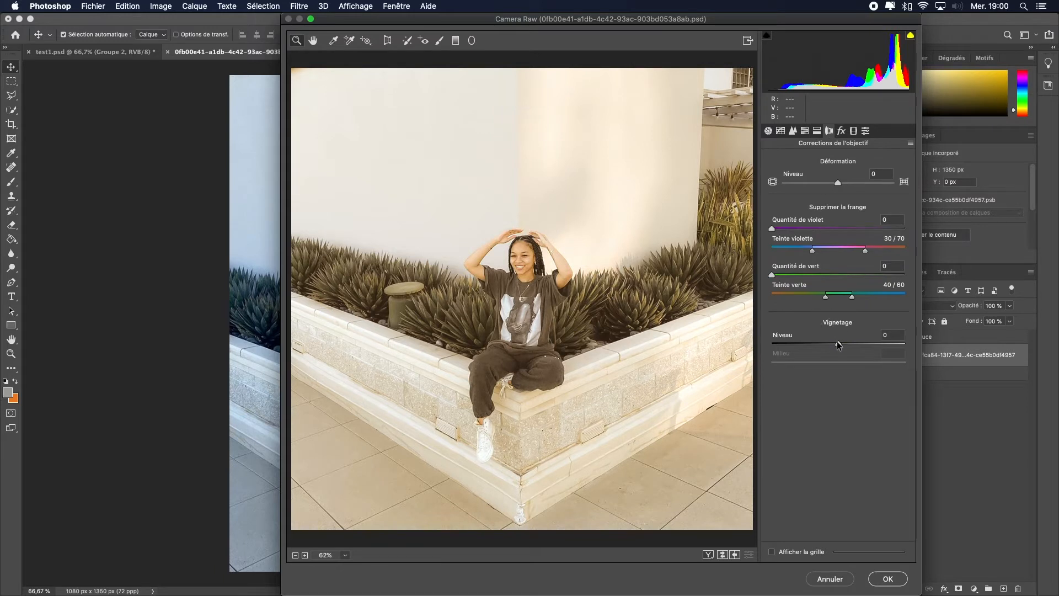
pyautogui.moveTo(838, 343); pyautogui.dragTo(819, 359)
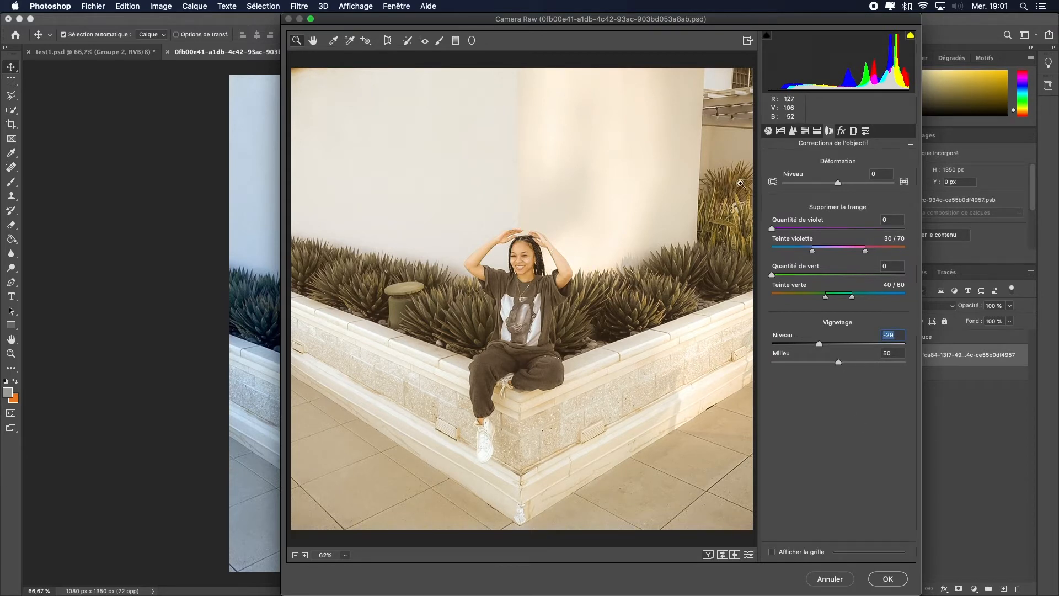
# Step: Add grain at level 10 and apply the Camera Raw filter
pyautogui.click(842, 131)
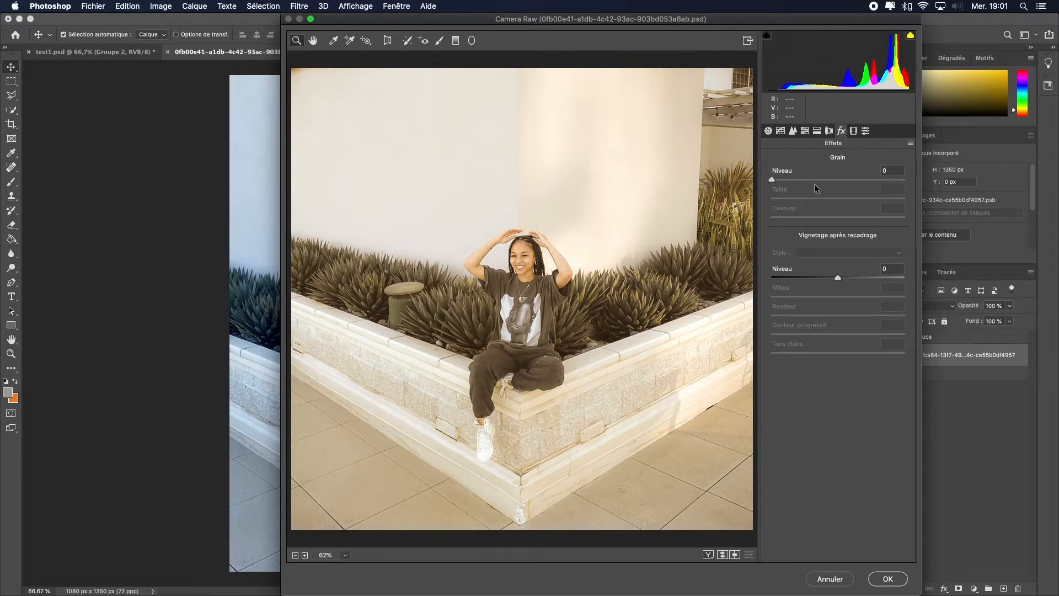
pyautogui.click(782, 179)
pyautogui.moveTo(784, 188); pyautogui.dragTo(785, 189)
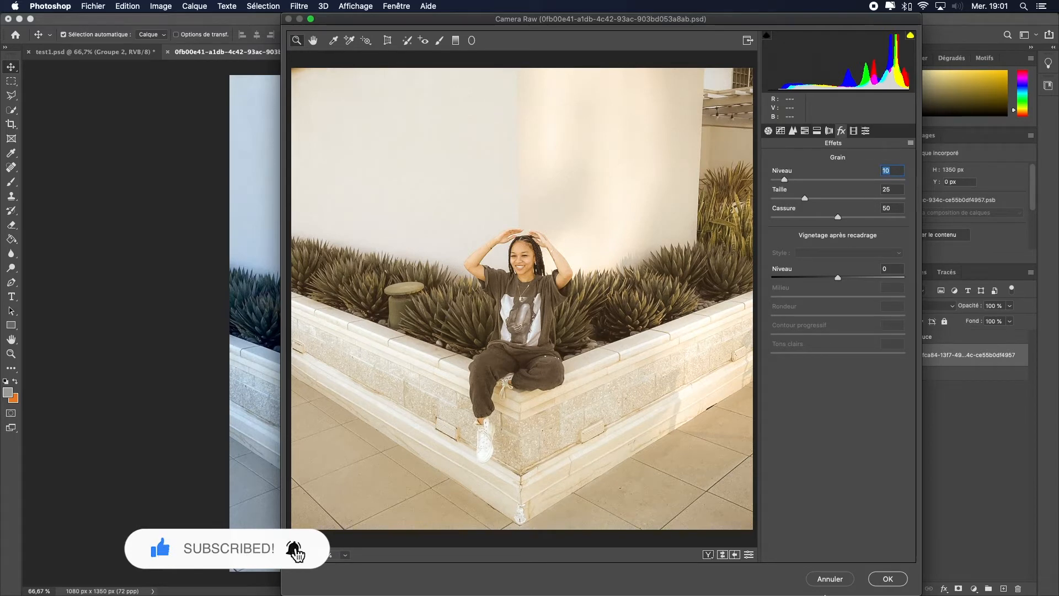
pyautogui.click(887, 578)
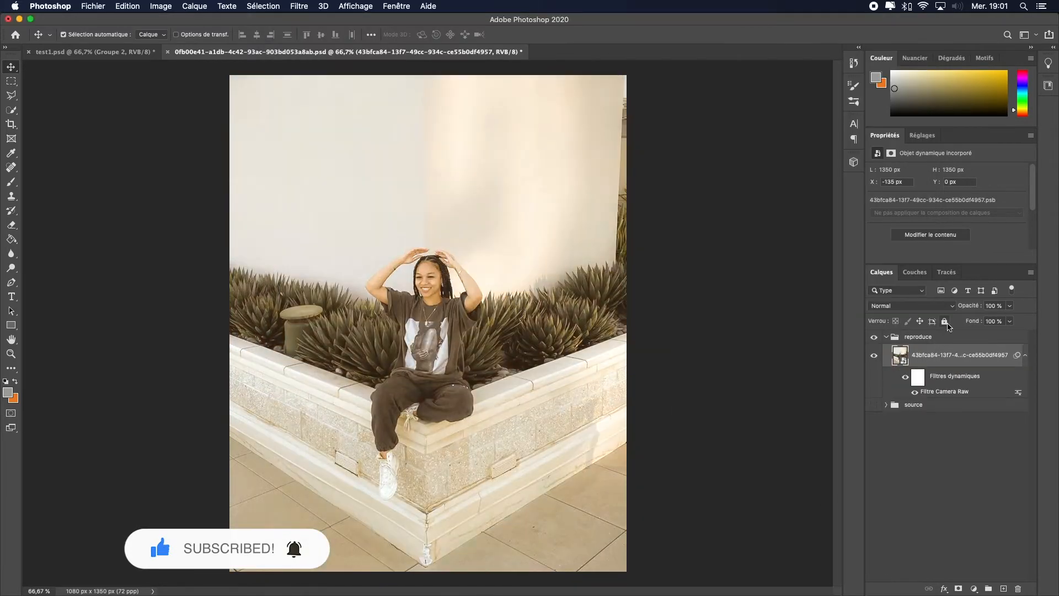
# Step: Toggle the Camera Raw filter's visibility to compare before and after
pyautogui.click(913, 392)
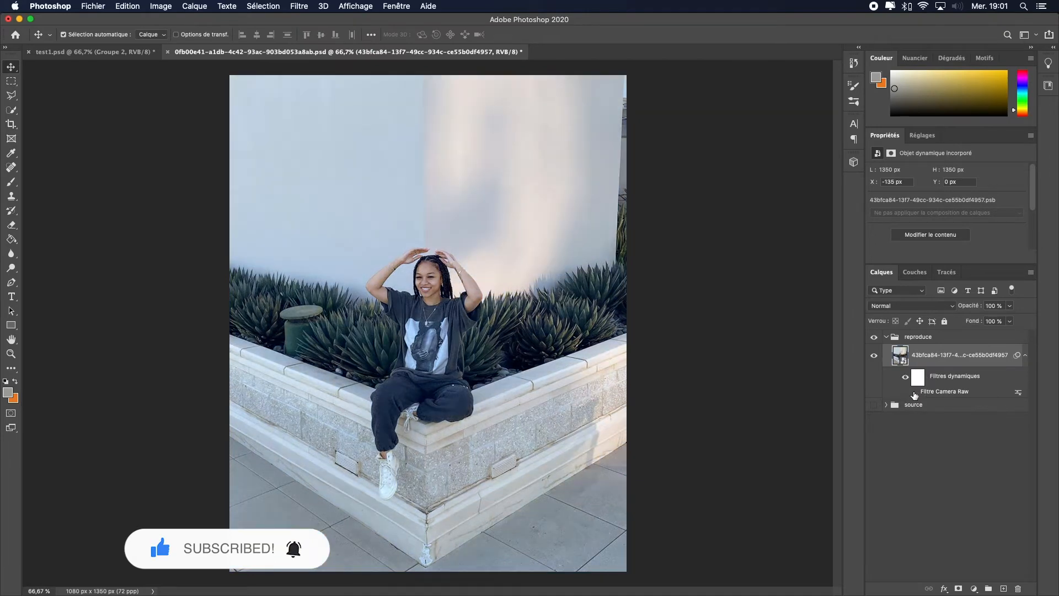
pyautogui.click(913, 392)
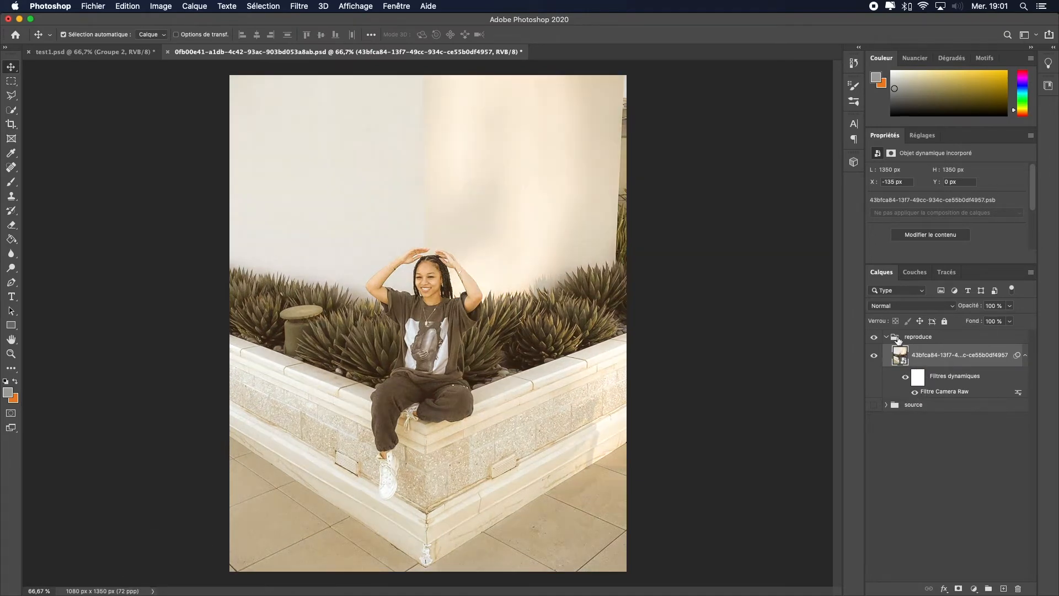
# Step: Duplicate the filtered smart object layer and move the copy above the reproduce group
pyautogui.click(900, 338)
pyautogui.click(942, 355)
pyautogui.press('super+c')
pyautogui.press('super+v')
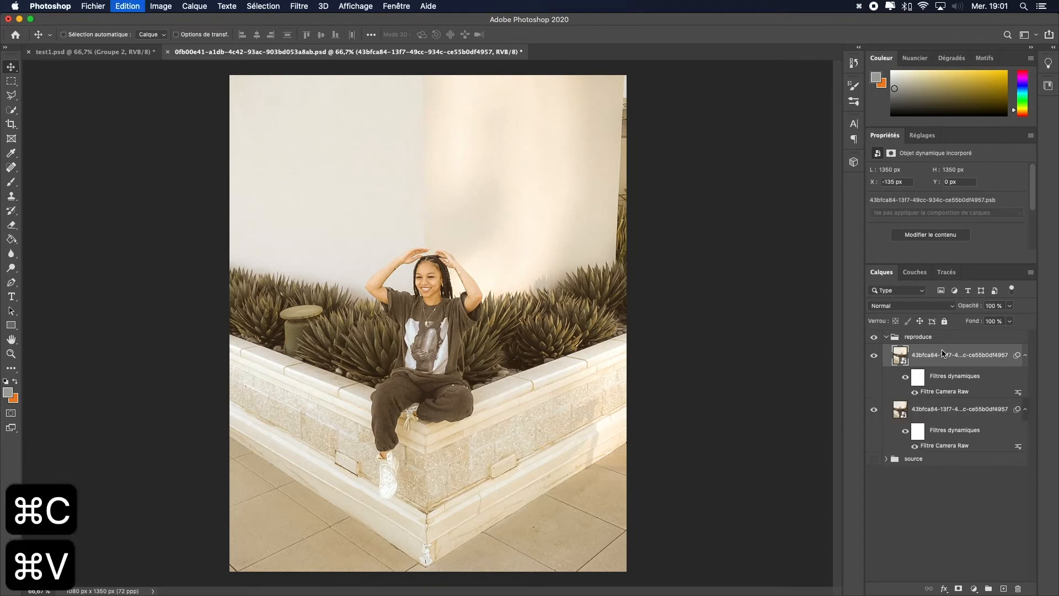
pyautogui.moveTo(935, 355); pyautogui.dragTo(932, 332)
pyautogui.click(886, 391)
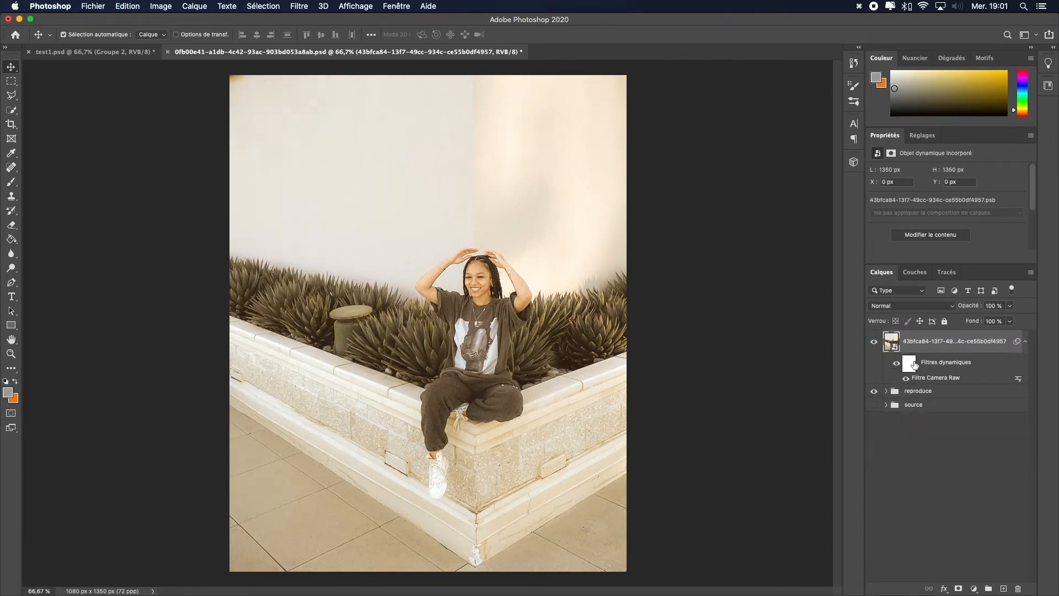
# Step: Create a new group named blur and move the copied layer into it
pyautogui.click(988, 588)
pyautogui.doubleClick(914, 337)
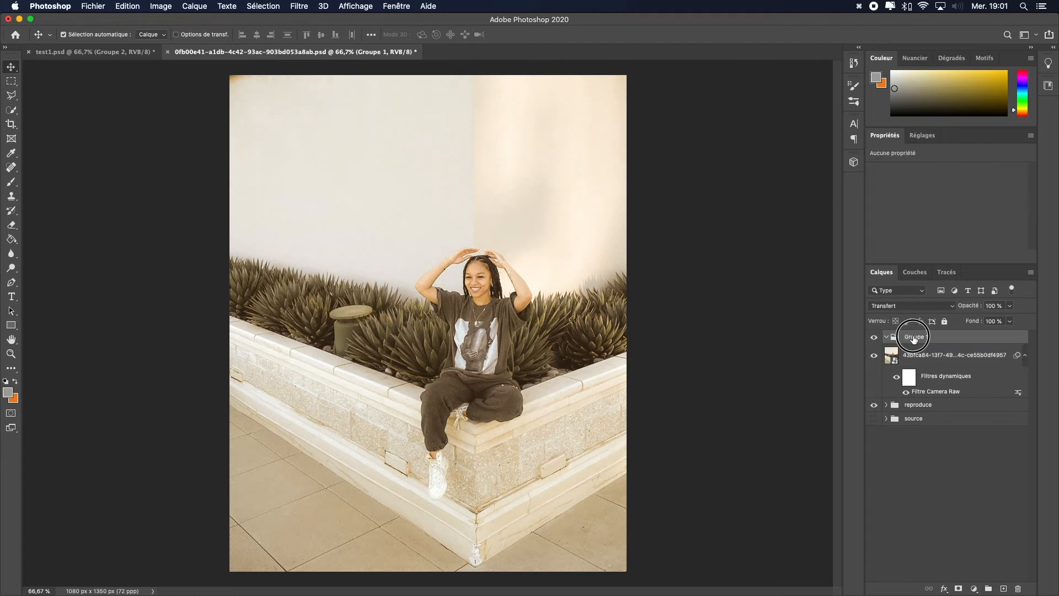
pyautogui.write('blur')
pyautogui.press('Return')
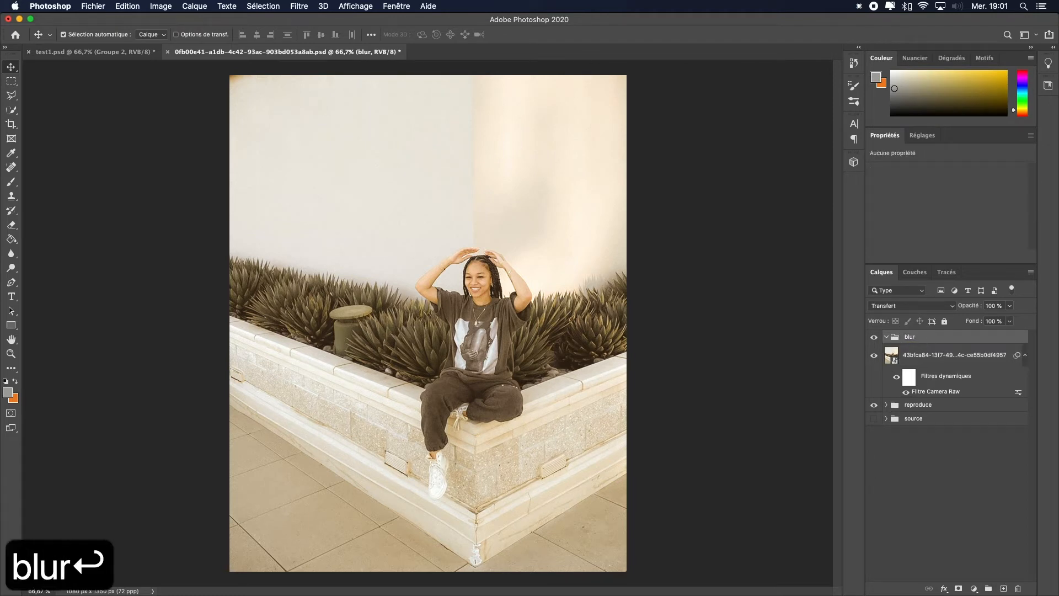
pyautogui.moveTo(912, 360); pyautogui.dragTo(924, 355)
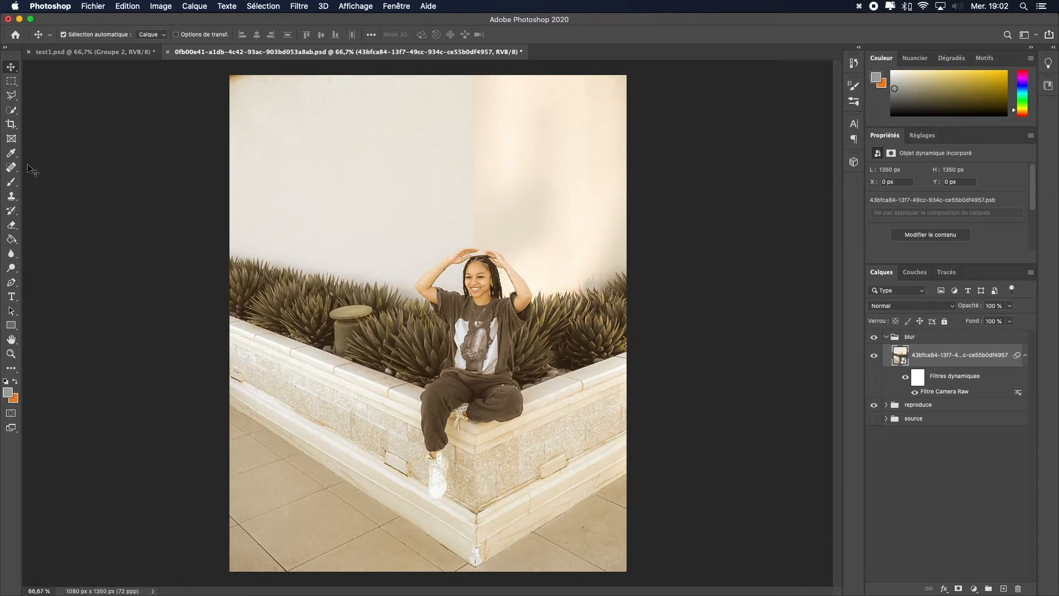
# Step: Select the woman with the Quick Selection tool's Select Subject, replacing the current selection
pyautogui.click(11, 109)
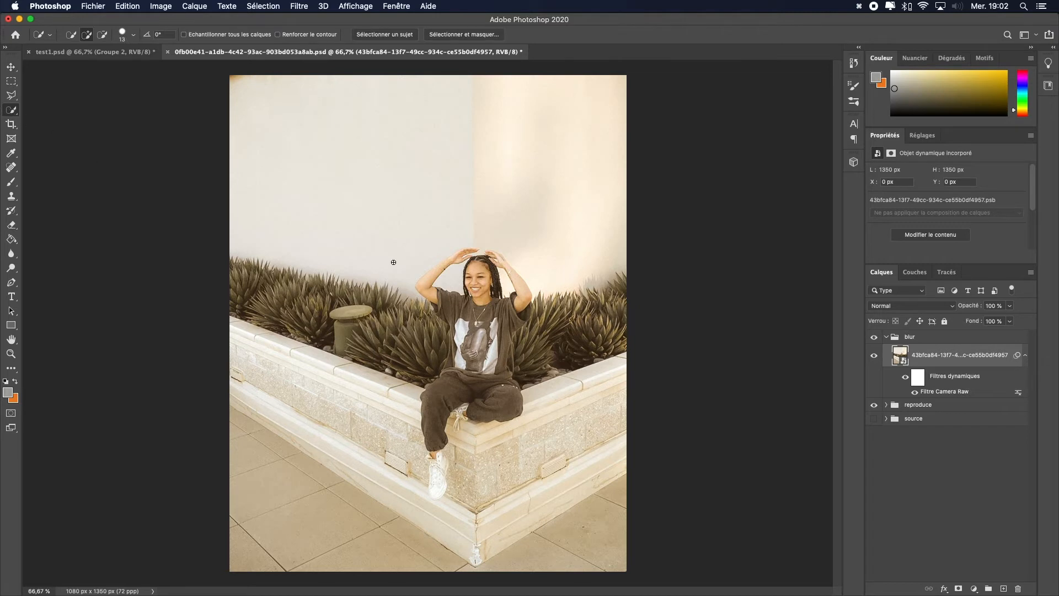
pyautogui.moveTo(478, 268)
pyautogui.mouseDown()
pyautogui.moveTo(473, 292)
pyautogui.moveTo(488, 276)
pyautogui.moveTo(485, 290)
pyautogui.mouseUp()
pyautogui.click(385, 34)
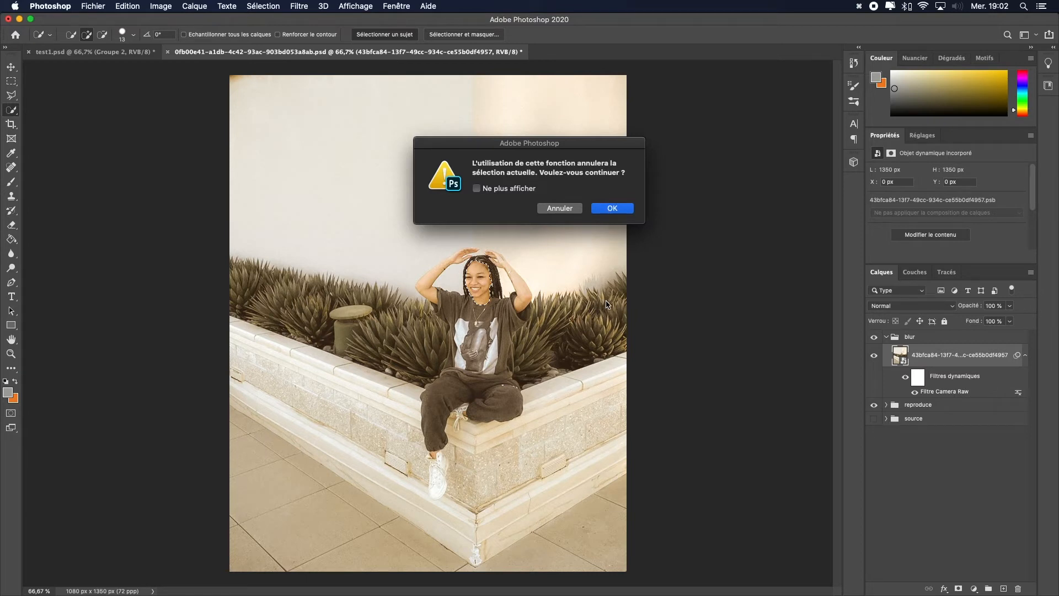
pyautogui.press('Return')
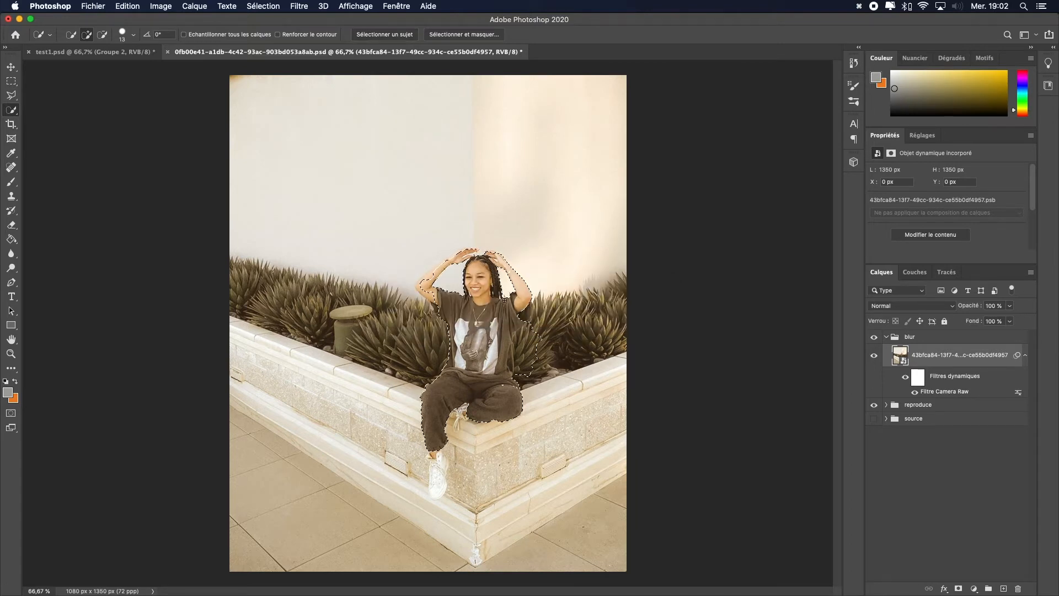
# Step: Refine the subject selection around her shirt and shoe with the Quick Selection tool
pyautogui.press('alt')
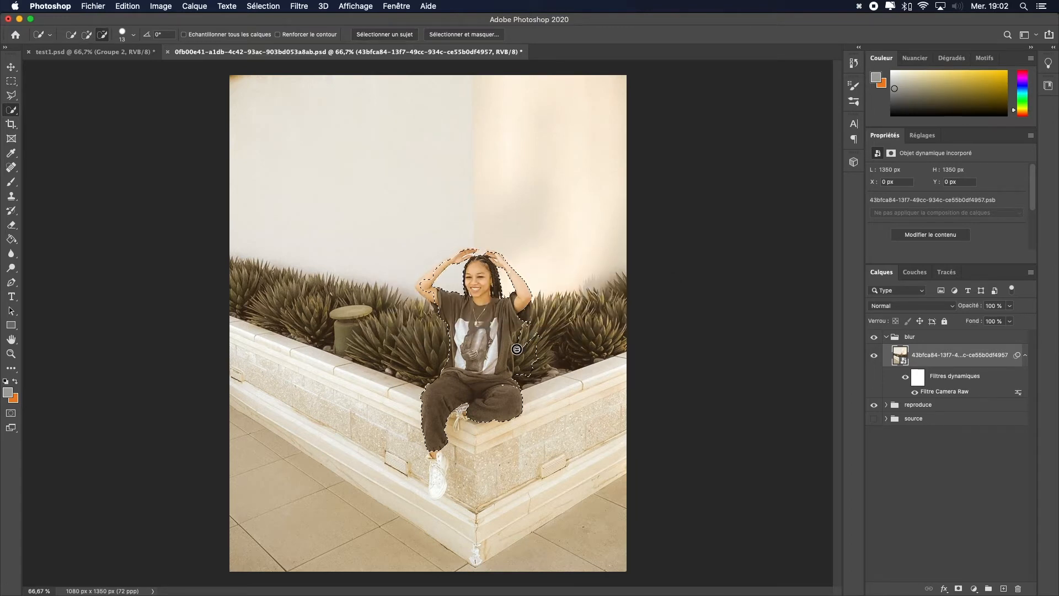
pyautogui.moveTo(517, 348)
pyautogui.mouseDown()
pyautogui.moveTo(521, 379)
pyautogui.moveTo(518, 326)
pyautogui.moveTo(535, 352)
pyautogui.mouseUp()
pyautogui.click(436, 490)
pyautogui.click(420, 283)
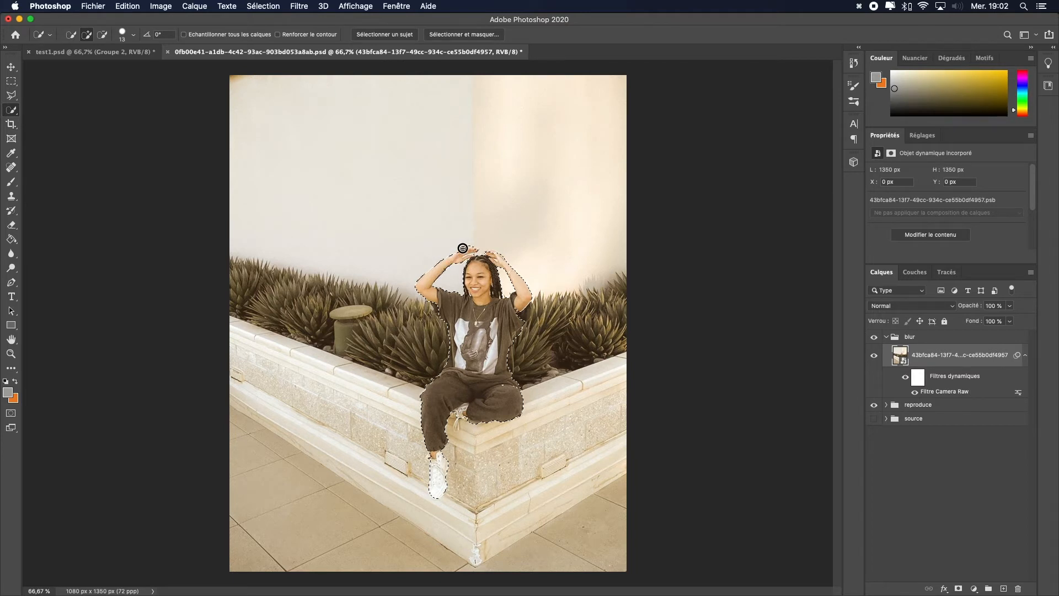
# Step: Refine the subject selection around her hair and arms, adding and subtracting areas with the Quick Selection tool
pyautogui.keyDown('alt'); pyautogui.click(455, 273); pyautogui.keyUp('alt')
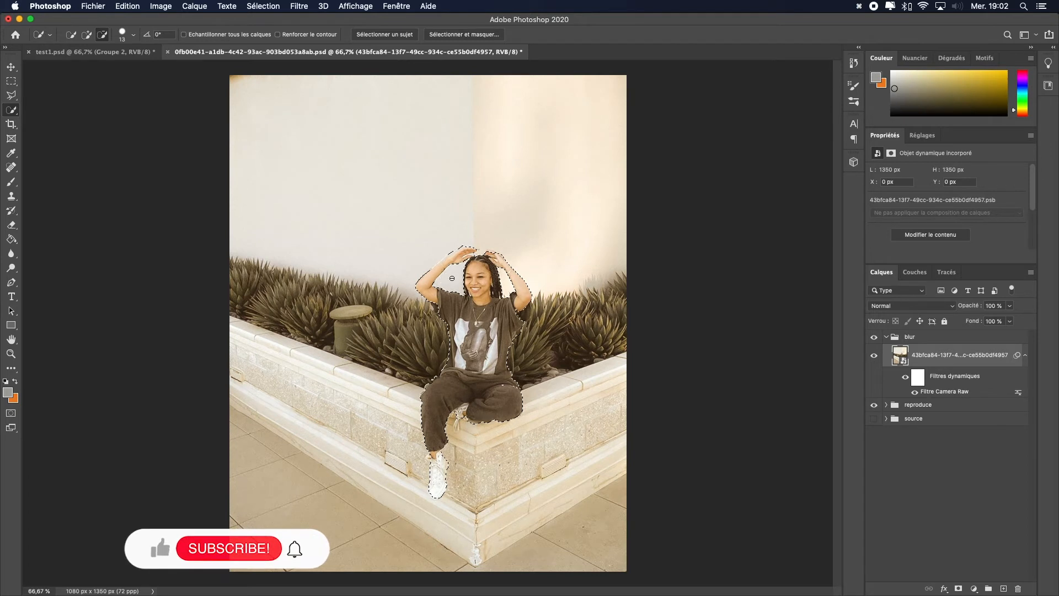
pyautogui.press('alt')
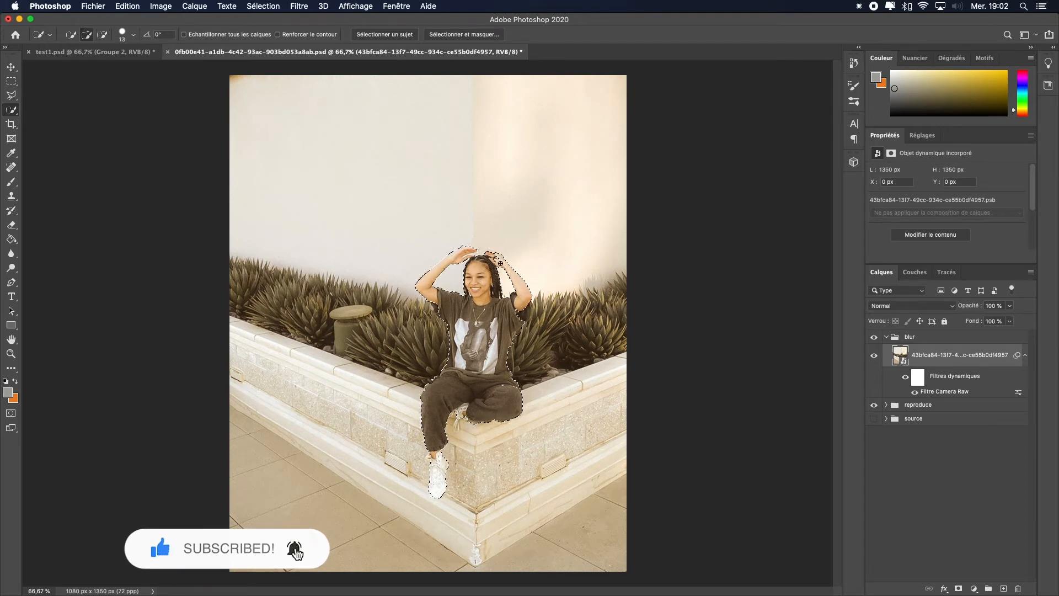
pyautogui.keyDown('alt'); pyautogui.click(471, 256); pyautogui.keyUp('alt')
pyautogui.keyDown('alt'); pyautogui.click(471, 256); pyautogui.keyUp('alt')
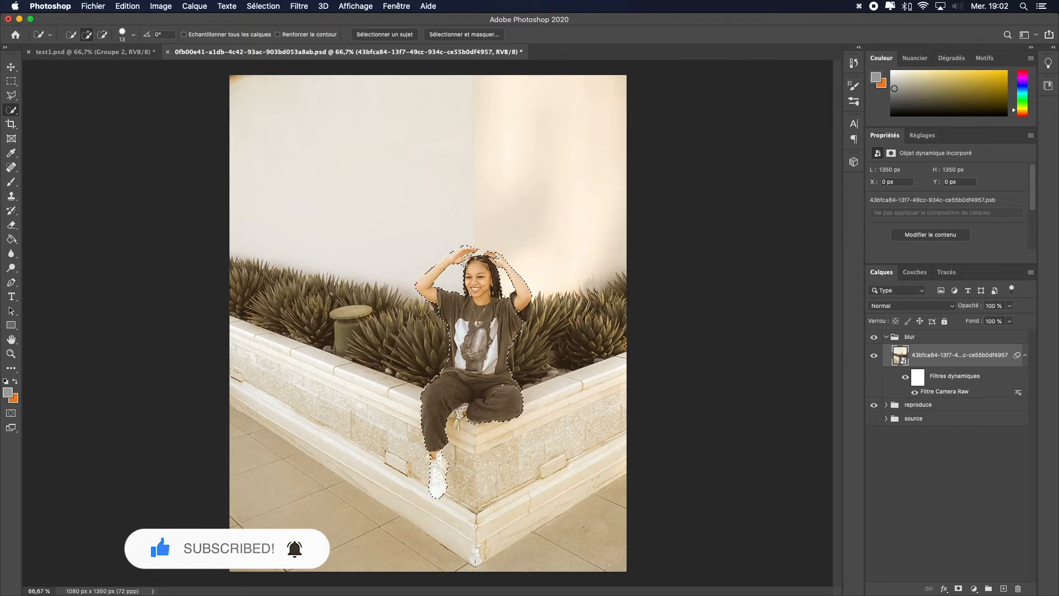
pyautogui.keyDown('alt'); pyautogui.click(467, 265); pyautogui.keyUp('alt')
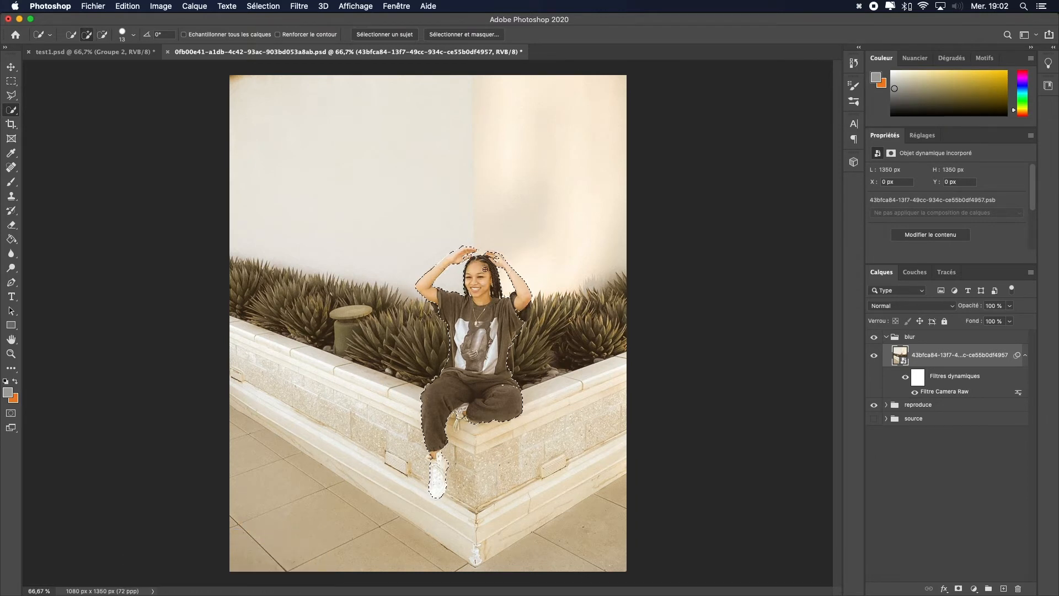
pyautogui.press('alt')
pyautogui.keyDown('alt'); pyautogui.click(530, 324); pyautogui.keyUp('alt')
# Step: Copy the selected woman onto a new layer and hide the filtered smart object layer
pyautogui.press('super+c')
pyautogui.press('super+v')
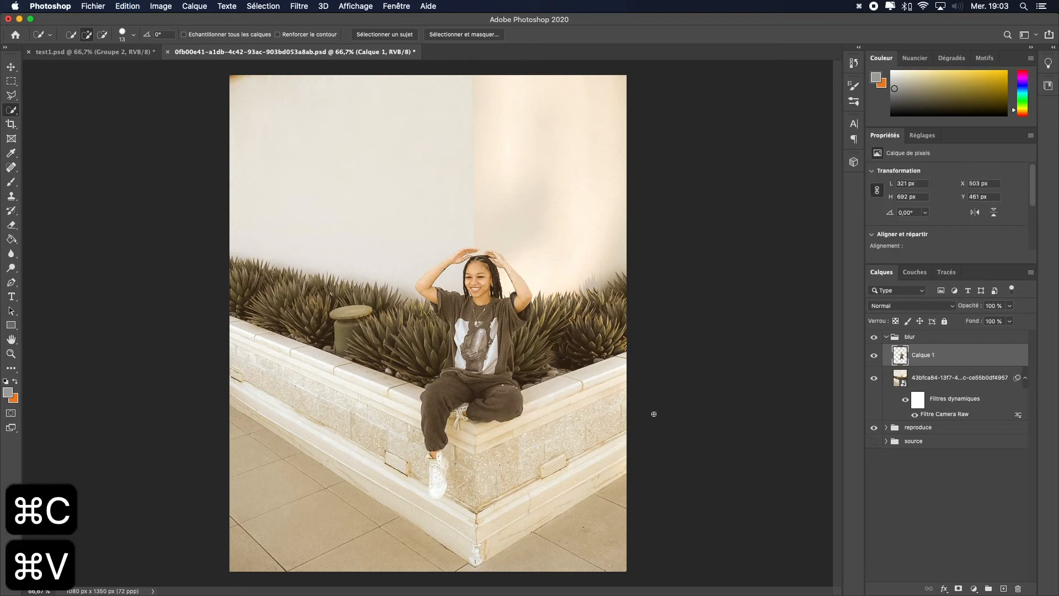
pyautogui.click(874, 378)
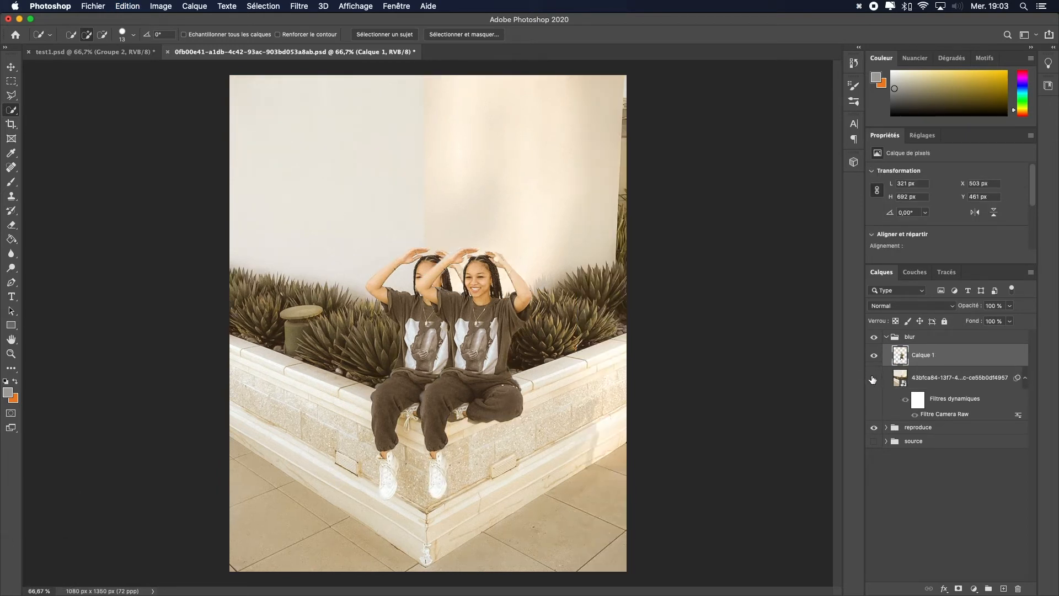
# Step: Move the pasted subject layer about 130 px to the left with the Move tool
pyautogui.press('v')
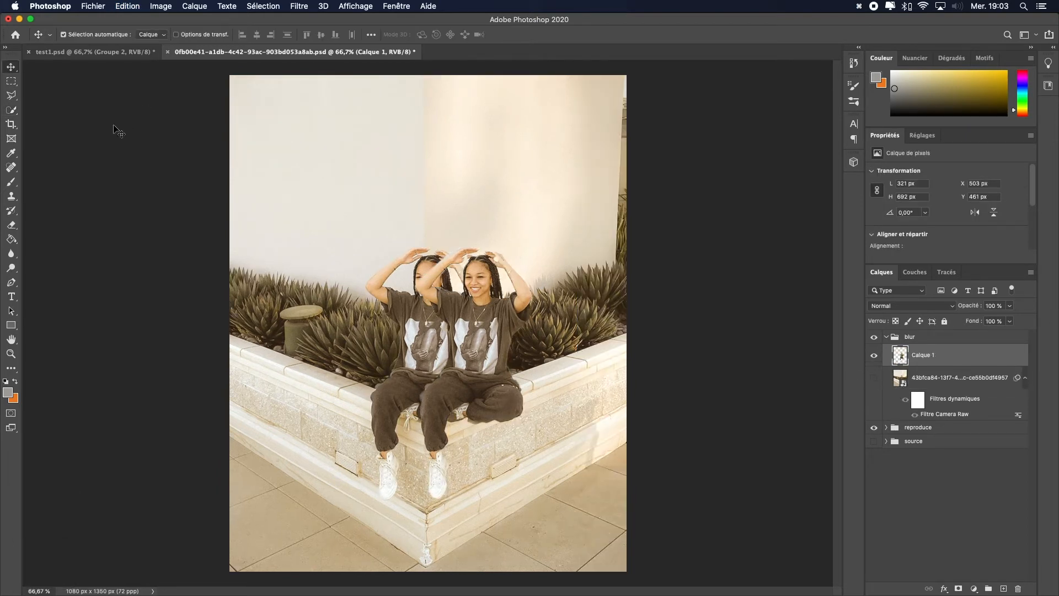
pyautogui.moveTo(502, 347); pyautogui.dragTo(436, 345)
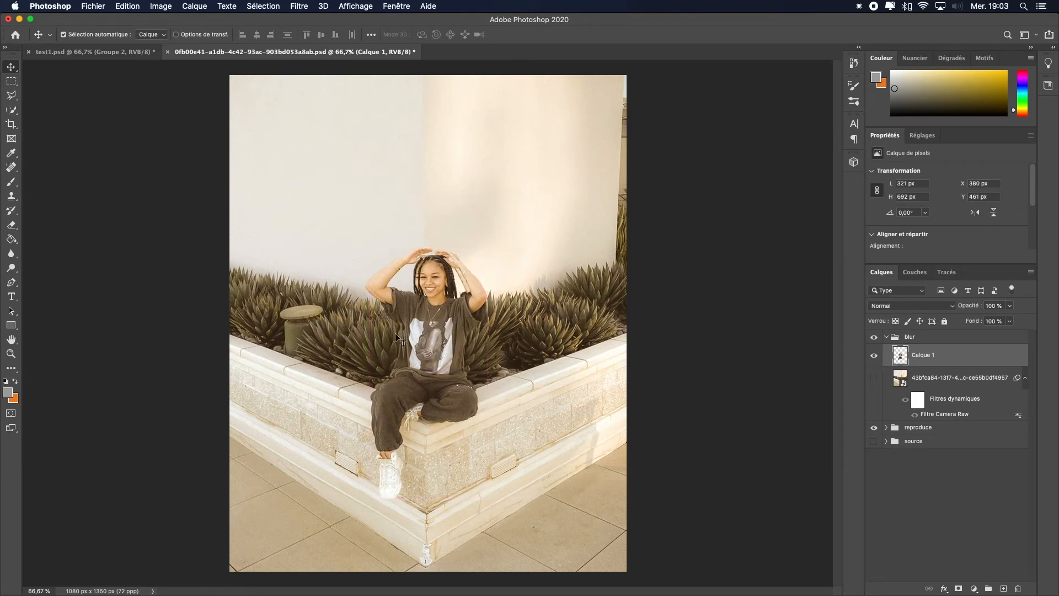
pyautogui.hotkey('shift', 'Left')
pyautogui.hotkey('shift', 'Left')
pyautogui.hotkey('shift', 'Right')
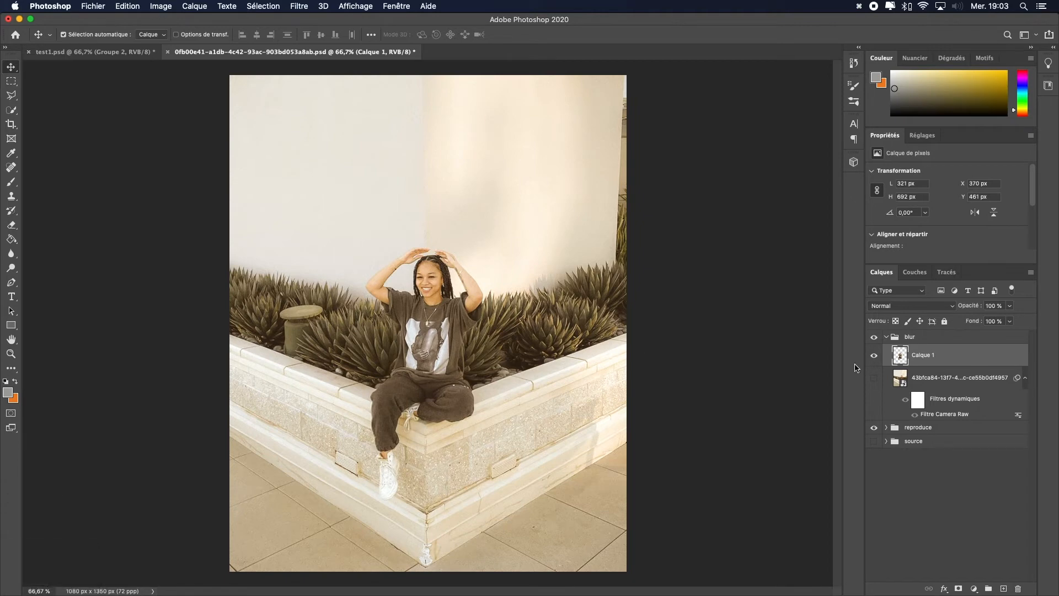
# Step: Convert the subject layer to a smart object and apply a Motion Blur (Flou directionnel) filter to it
pyautogui.rightClick(952, 356)
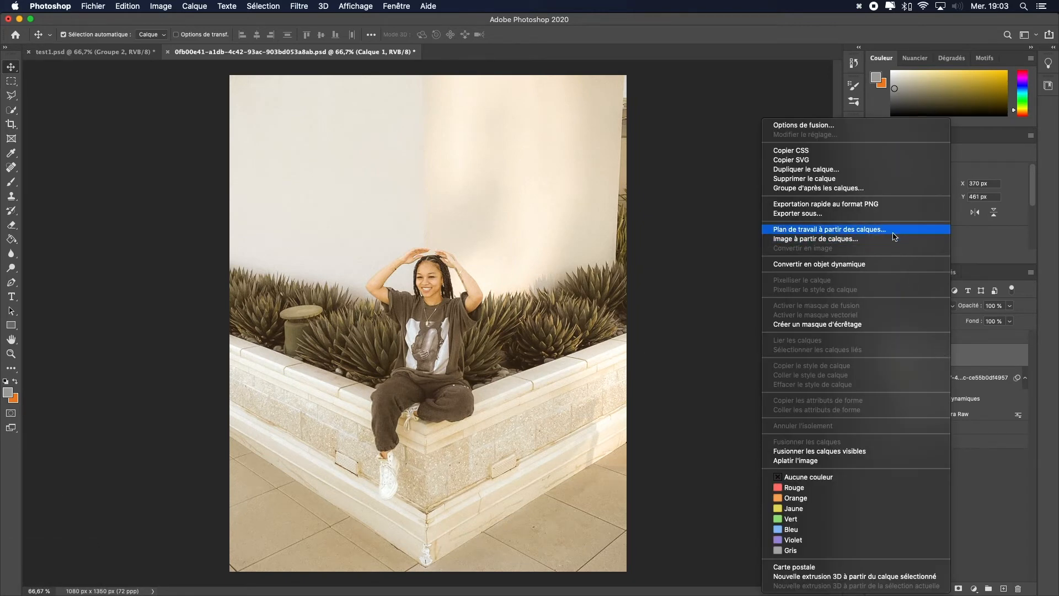
pyautogui.click(891, 267)
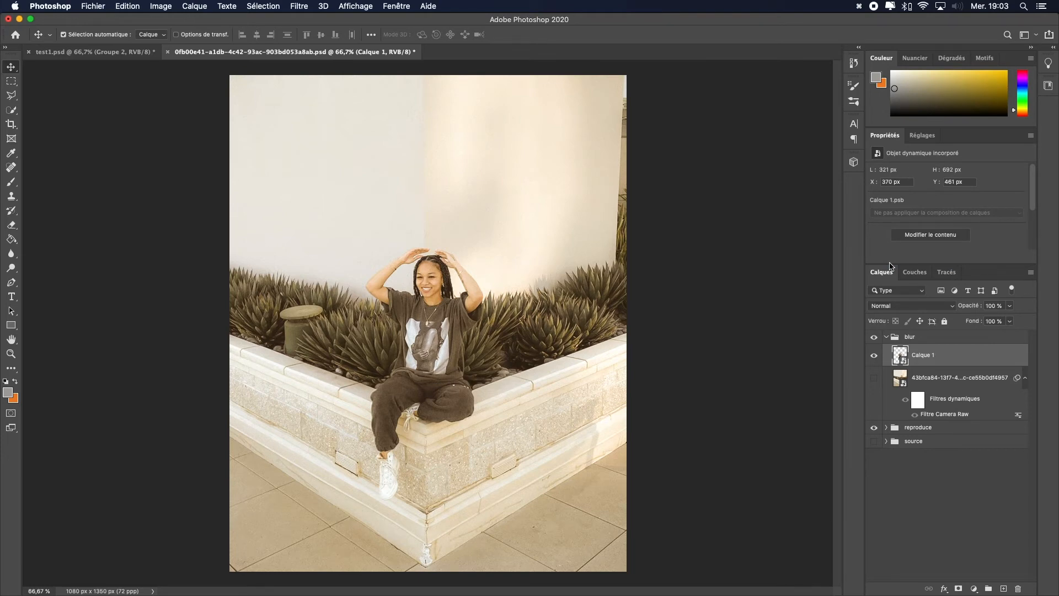
pyautogui.click(353, 6)
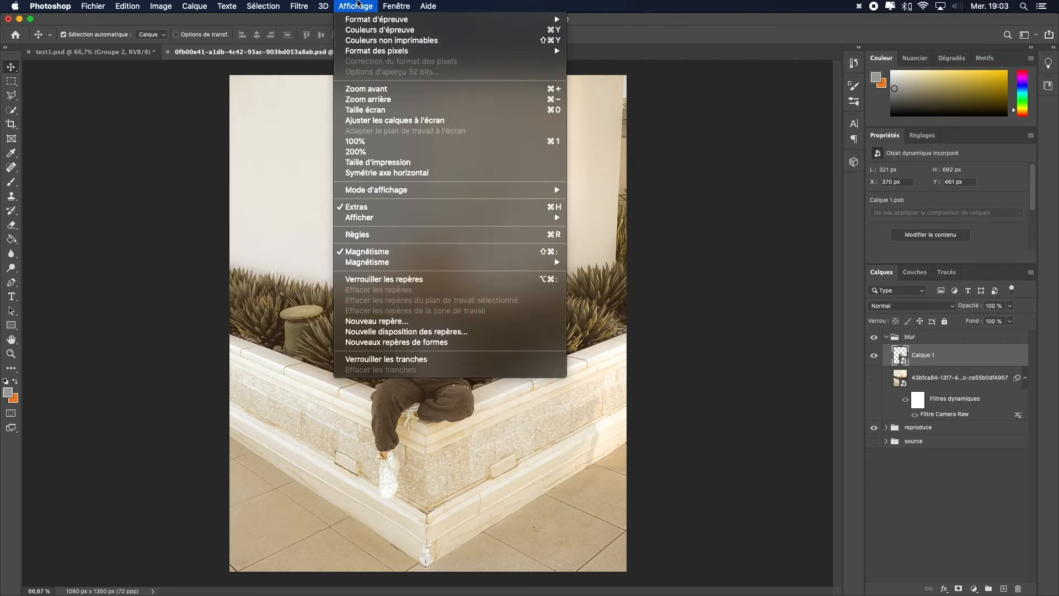
pyautogui.moveTo(300, 5)
pyautogui.moveTo(386, 169)
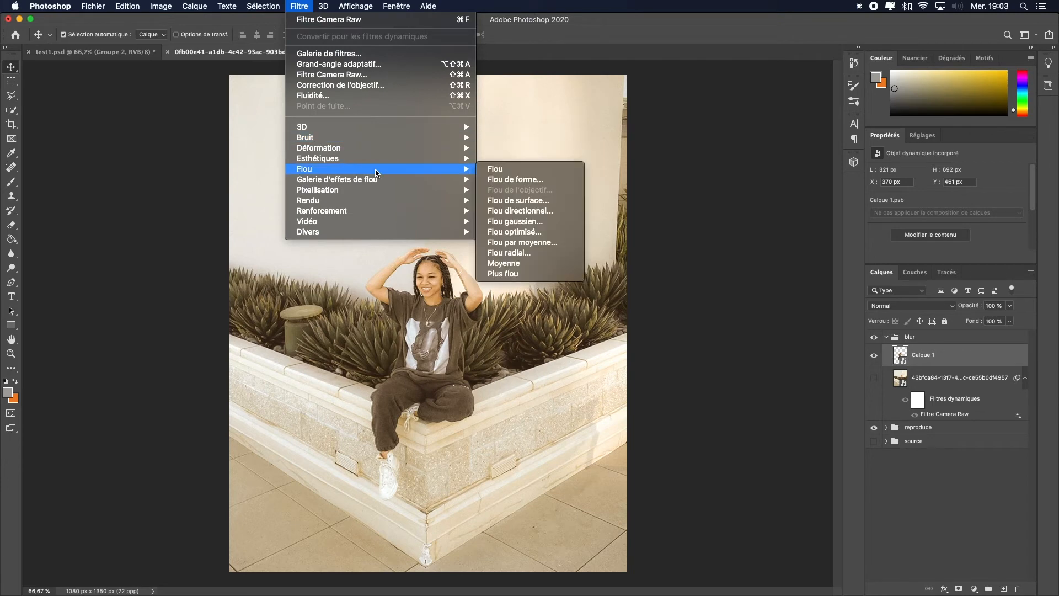
pyautogui.click(546, 211)
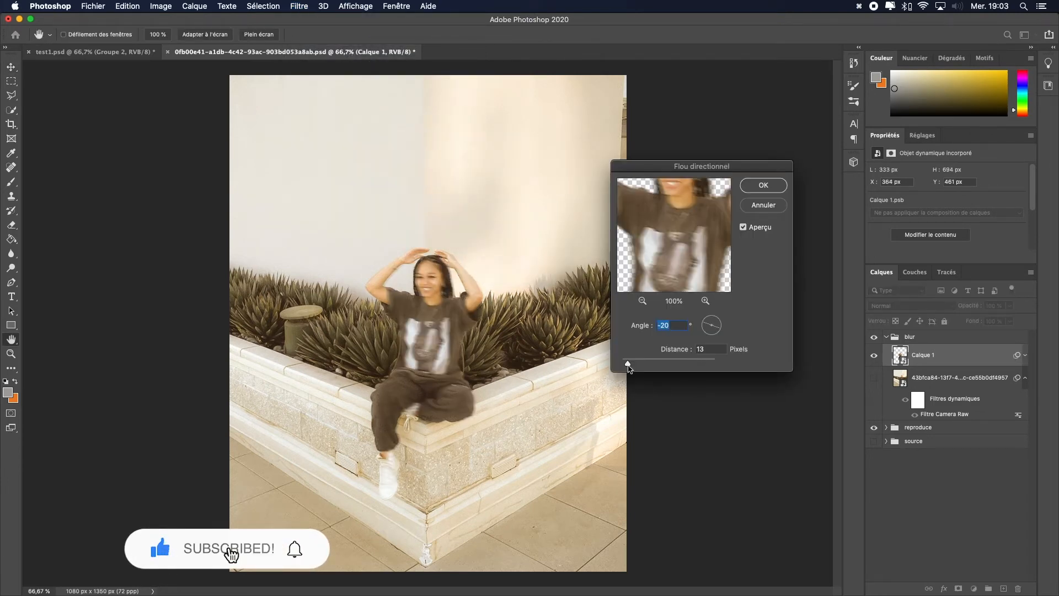
pyautogui.moveTo(638, 365)
pyautogui.mouseDown()
pyautogui.moveTo(664, 363)
pyautogui.moveTo(653, 362)
pyautogui.mouseUp()
pyautogui.click(763, 187)
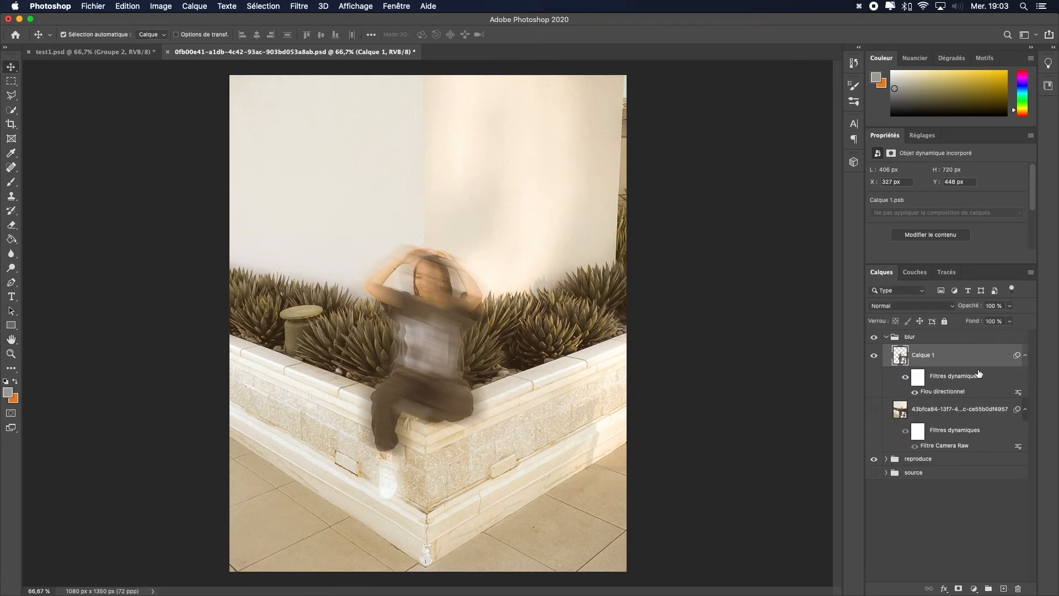
# Step: Lower the blurred subject layer's opacity to about 55% and shift it slightly left
pyautogui.click(1008, 306)
pyautogui.click(969, 320)
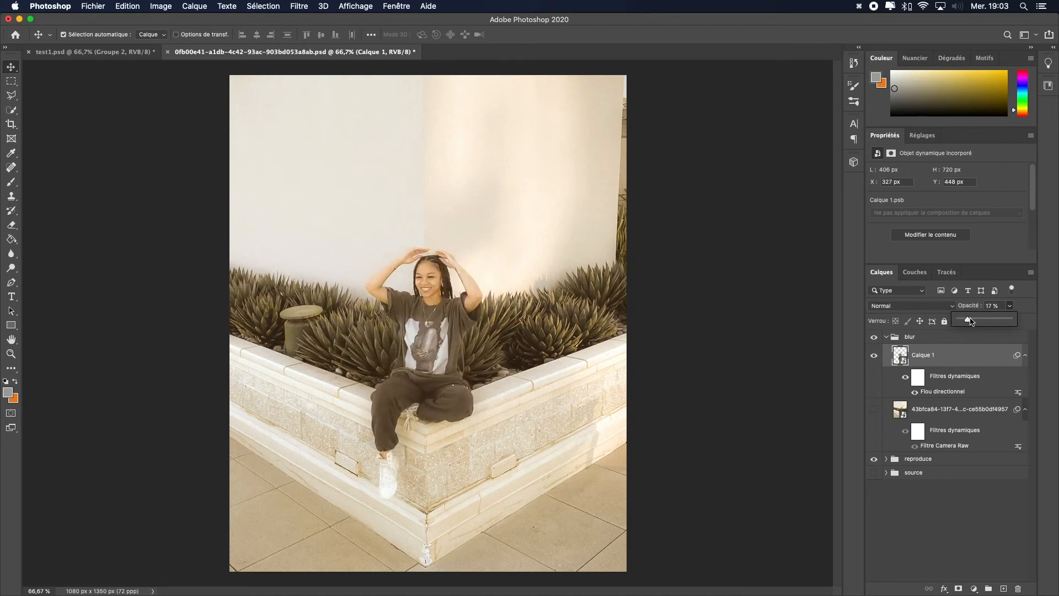
pyautogui.moveTo(973, 319); pyautogui.dragTo(971, 325)
pyautogui.click(971, 363)
pyautogui.moveTo(457, 327)
pyautogui.mouseDown()
pyautogui.moveTo(485, 324)
pyautogui.moveTo(451, 322)
pyautogui.mouseUp()
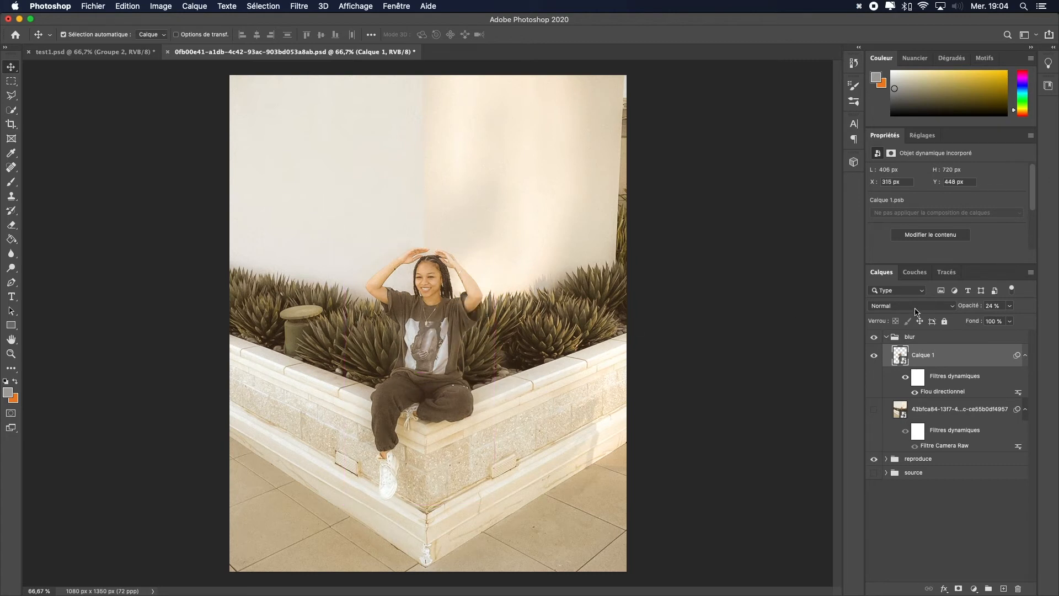
pyautogui.click(1012, 307)
pyautogui.moveTo(1001, 318); pyautogui.dragTo(1000, 318)
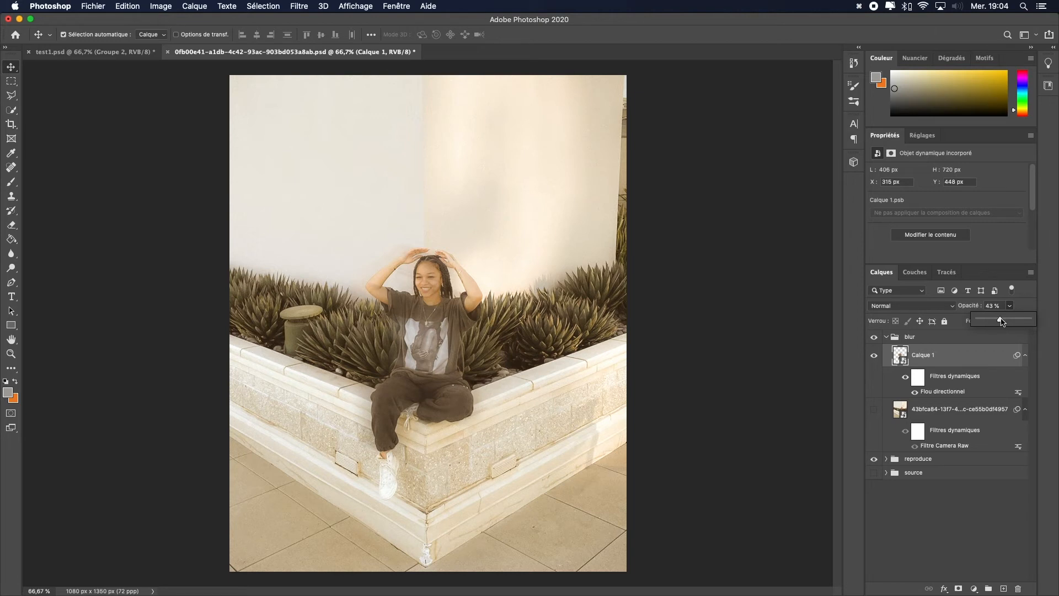
pyautogui.moveTo(1013, 323); pyautogui.dragTo(1010, 323)
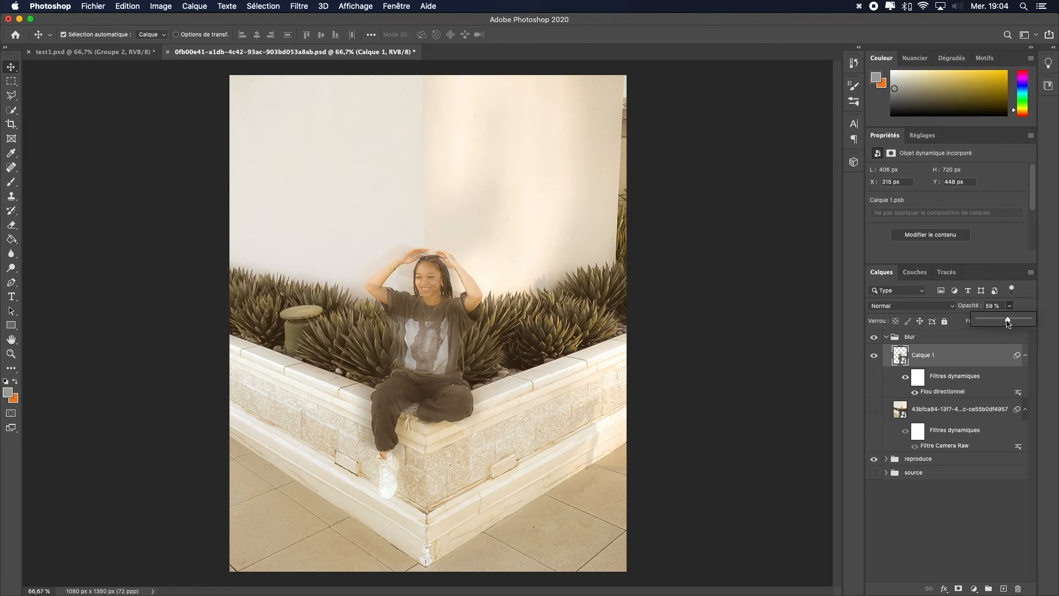
pyautogui.moveTo(430, 326); pyautogui.dragTo(426, 324)
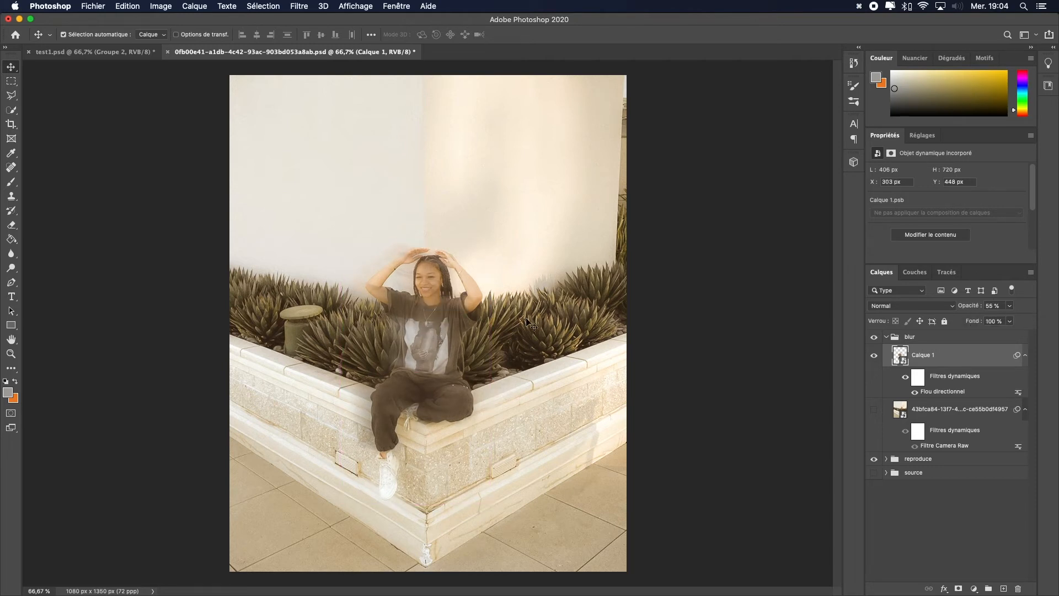
# Step: Fine-tune the blurred layer's opacity and collapse the blur group
pyautogui.click(1009, 305)
pyautogui.moveTo(1006, 321); pyautogui.dragTo(1002, 321)
pyautogui.click(1020, 307)
pyautogui.click(886, 337)
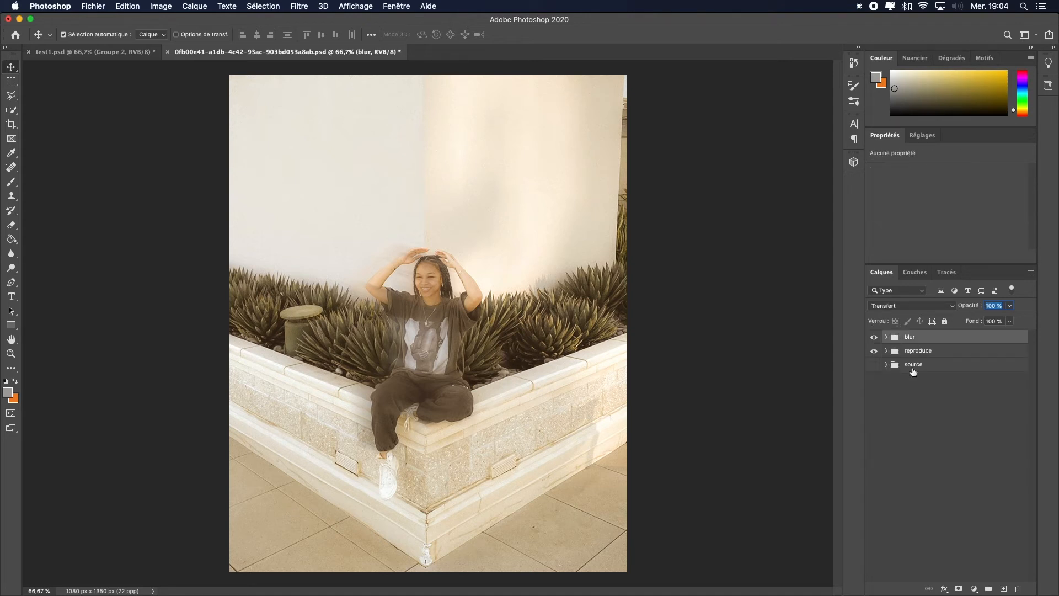
# Step: Create a new group and drag a lens flare image from the Finder into the document, positioning it over her chest
pyautogui.click(988, 588)
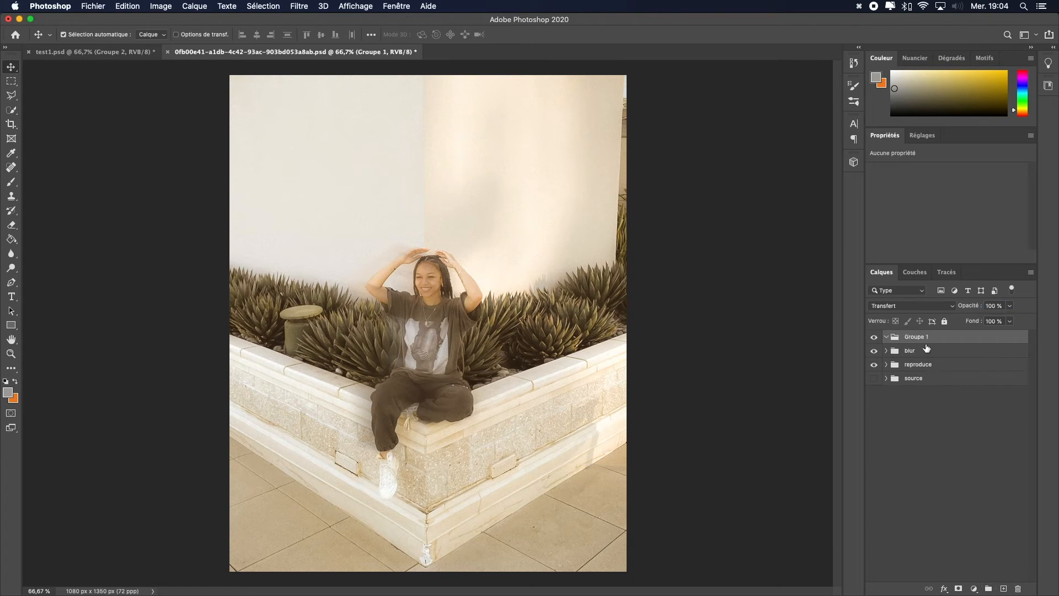
pyautogui.hotkey('ctrl', 'Up')
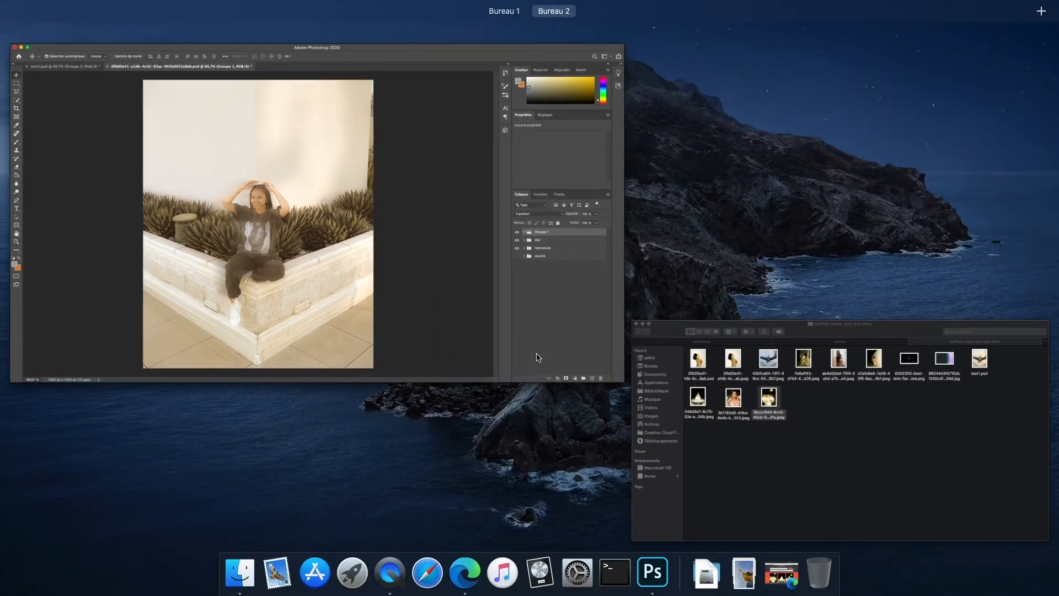
pyautogui.click(752, 419)
pyautogui.moveTo(750, 181); pyautogui.dragTo(606, 505)
pyautogui.moveTo(454, 306); pyautogui.dragTo(515, 252)
pyautogui.press('Return')
pyautogui.moveTo(447, 331); pyautogui.dragTo(420, 341)
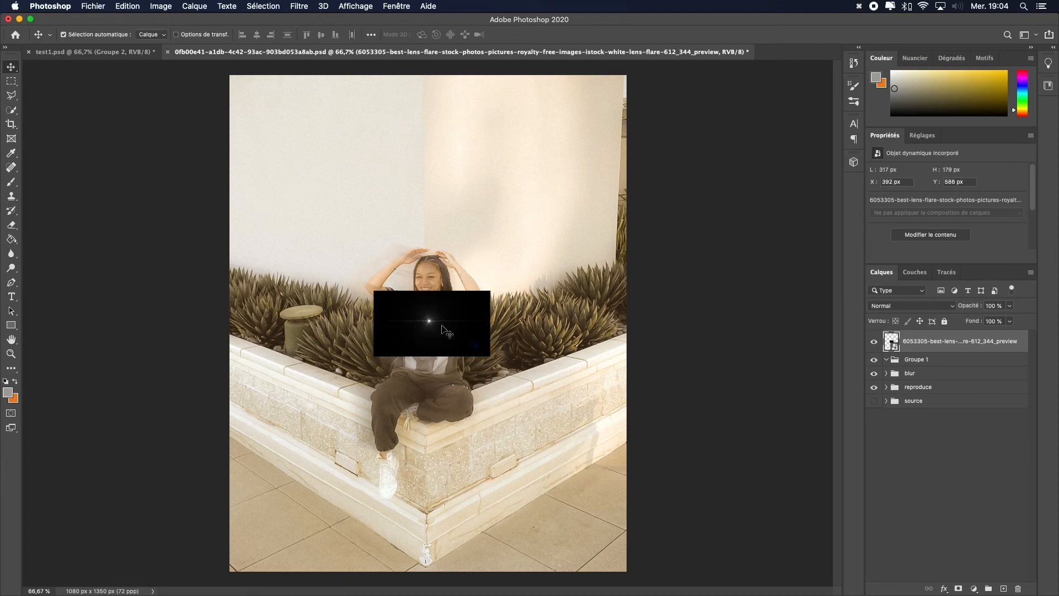
# Step: Set the lens flare layer's blend mode to Superposition and its opacity to 62%
pyautogui.click(890, 307)
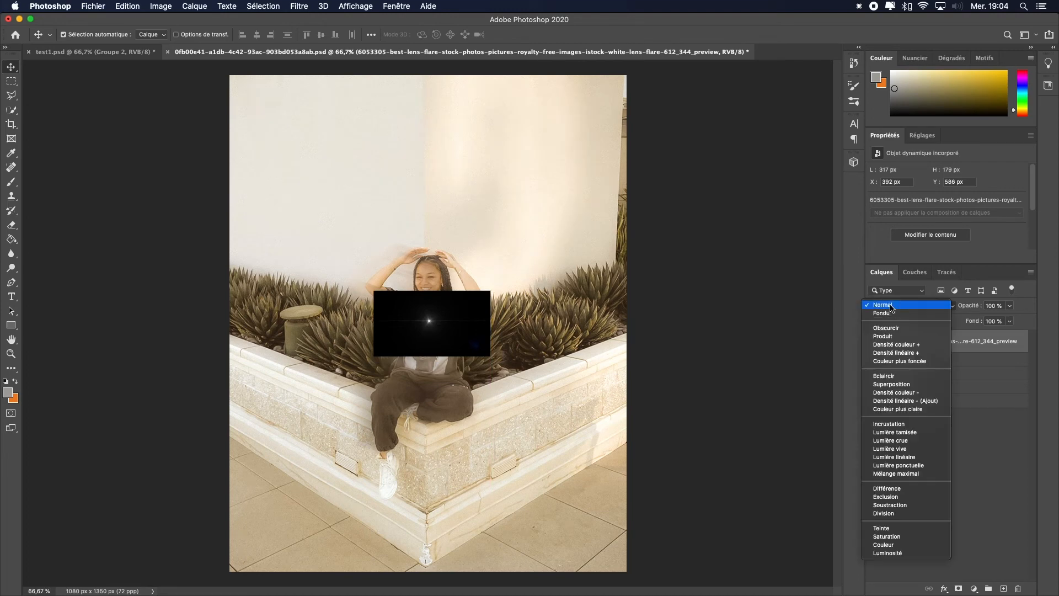
pyautogui.click(910, 384)
pyautogui.click(1009, 305)
pyautogui.moveTo(1011, 318); pyautogui.dragTo(990, 324)
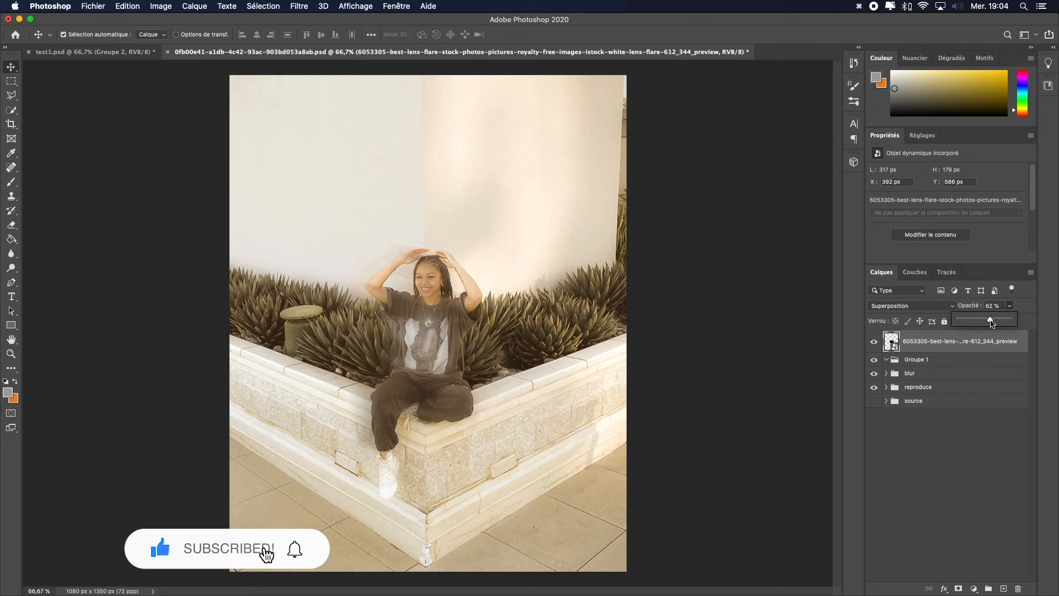
# Step: Nudge the lens flare slightly left and down, then rotate it about -26° with Free Transform
pyautogui.click(958, 349)
pyautogui.press('Left')
pyautogui.press('Left')
pyautogui.press('Left')
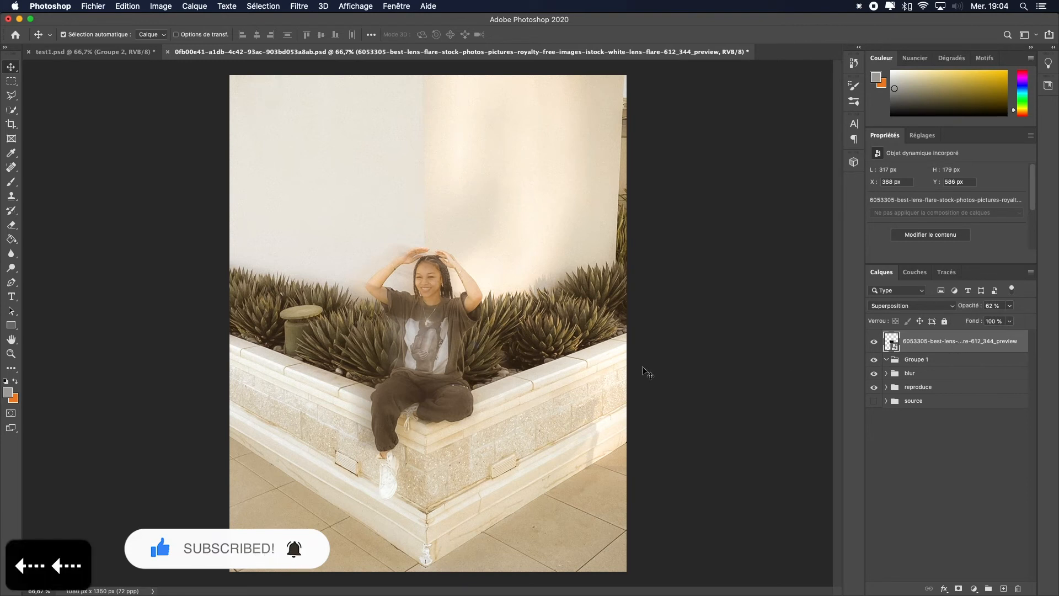
pyautogui.press('Down')
pyautogui.press('Down')
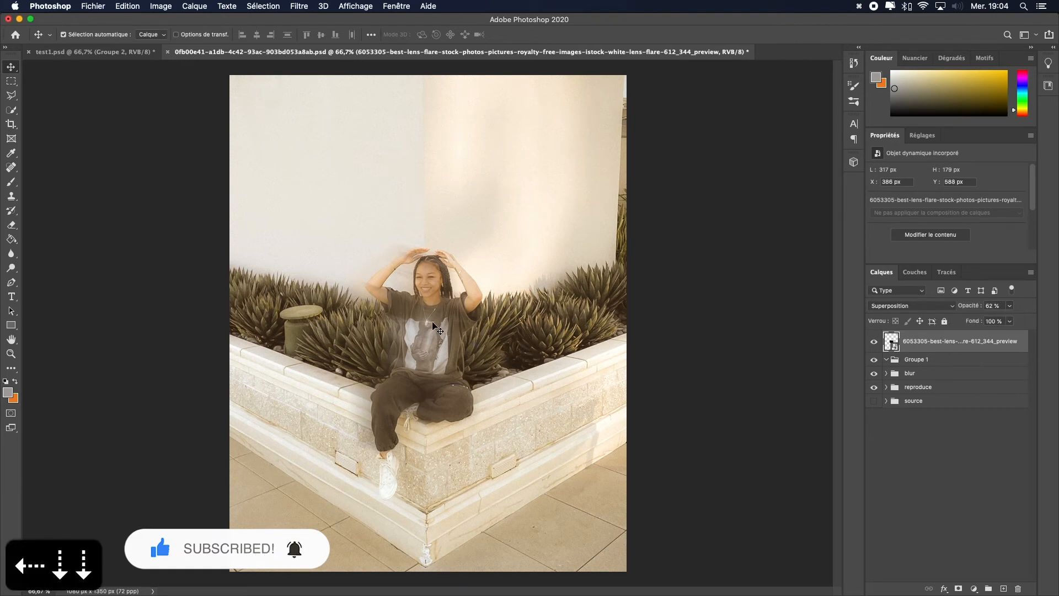
pyautogui.press('super+t')
pyautogui.moveTo(485, 294); pyautogui.dragTo(489, 246)
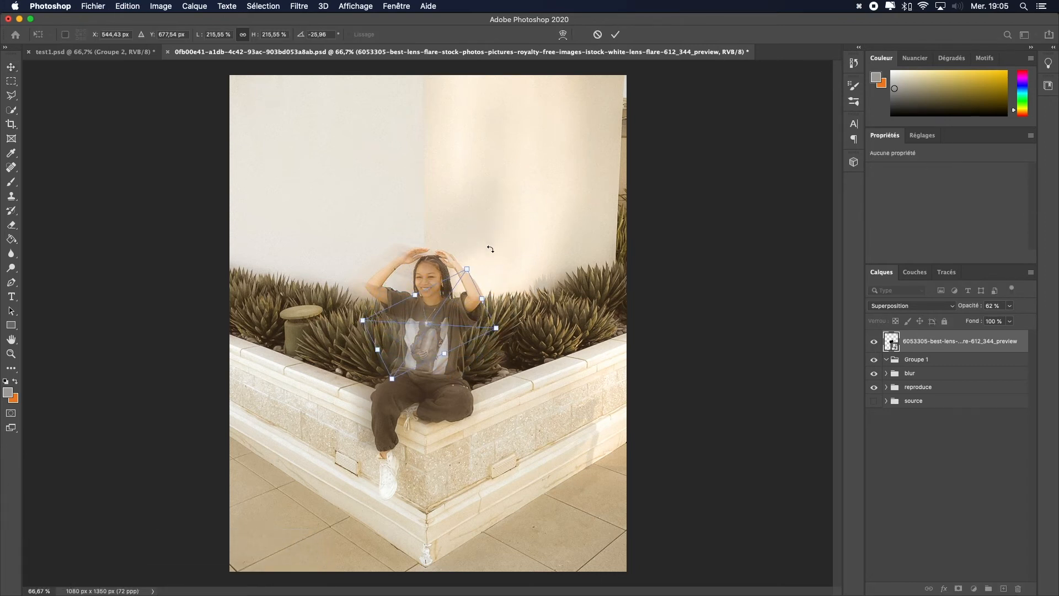
pyautogui.press('Return')
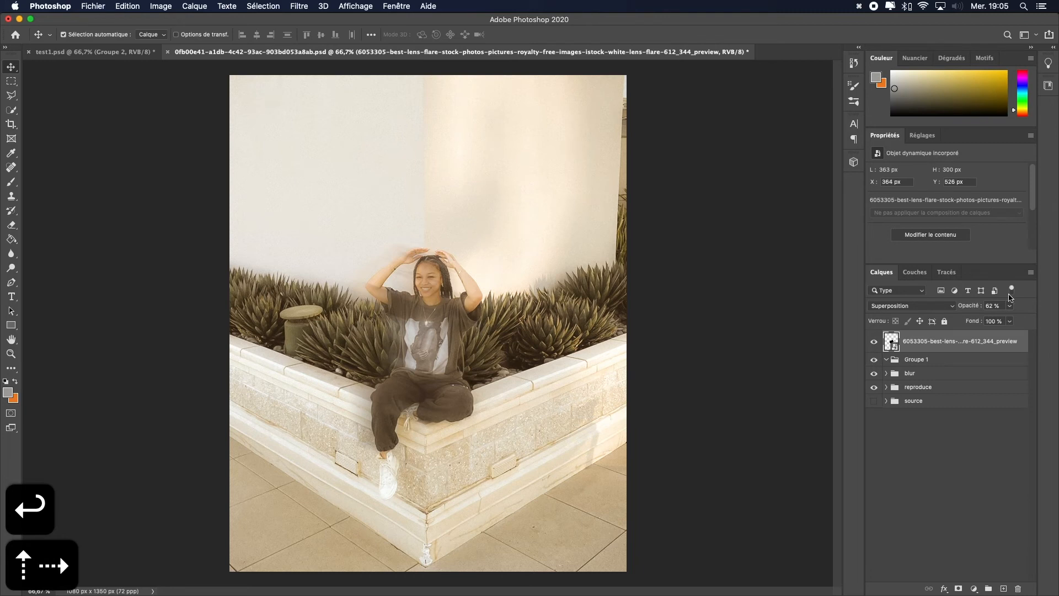
# Step: Raise the lens flare layer's opacity to 80%
pyautogui.click(1010, 307)
pyautogui.click(1019, 318)
pyautogui.click(1019, 319)
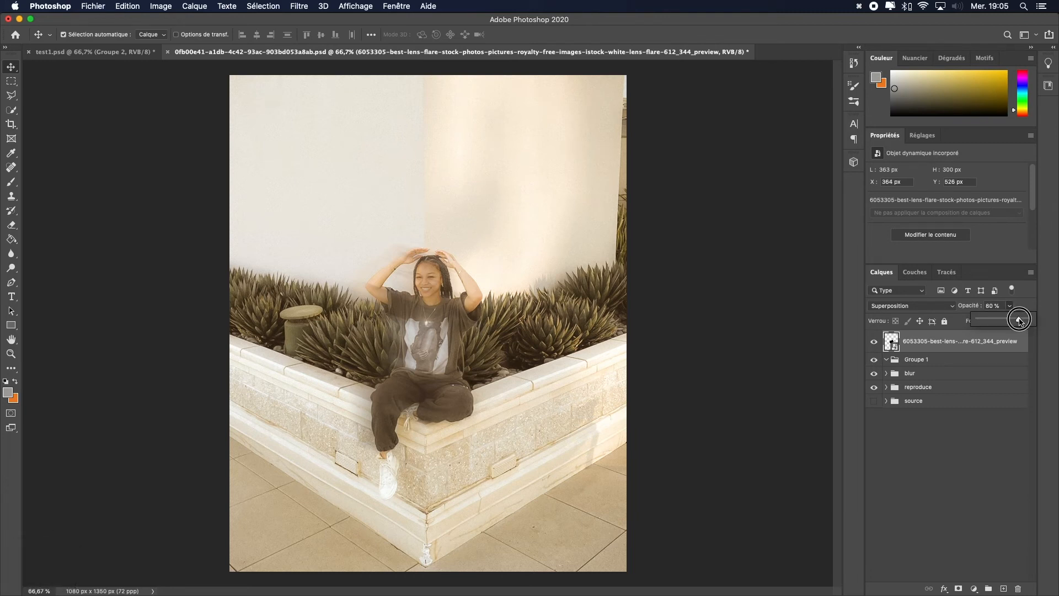
pyautogui.click(940, 450)
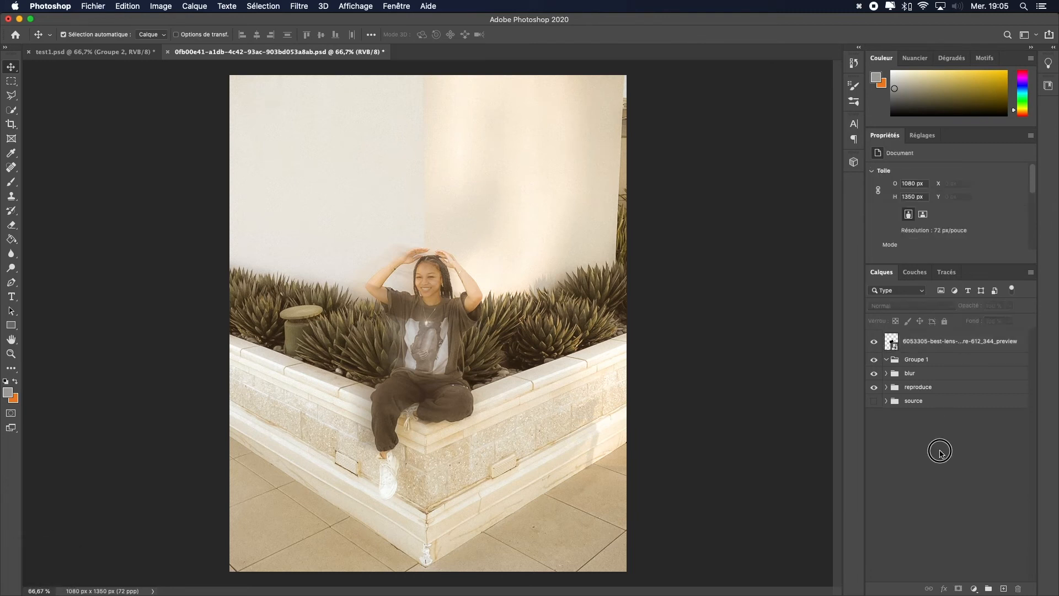
# Step: Rename the new group to sparkle
pyautogui.click(915, 348)
pyautogui.press('BackSpace')
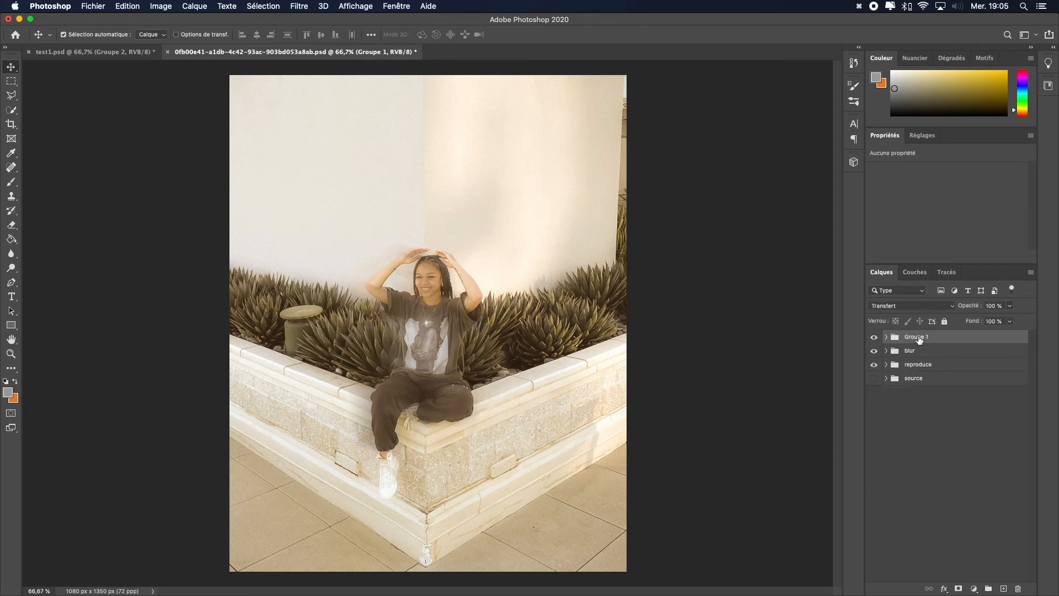
pyautogui.write('sparkle')
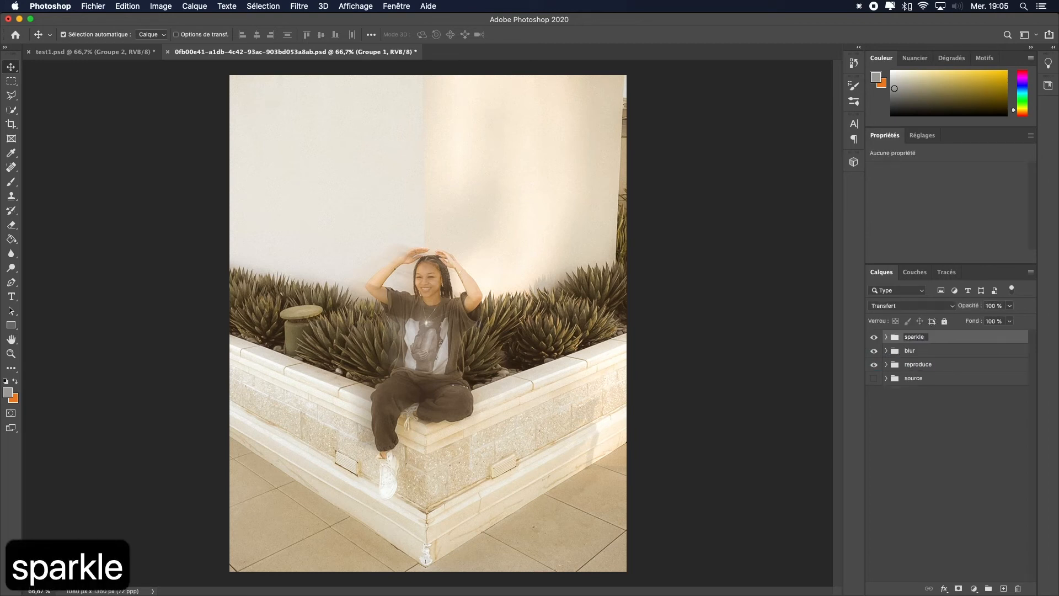
pyautogui.press('Return')
pyautogui.click(932, 409)
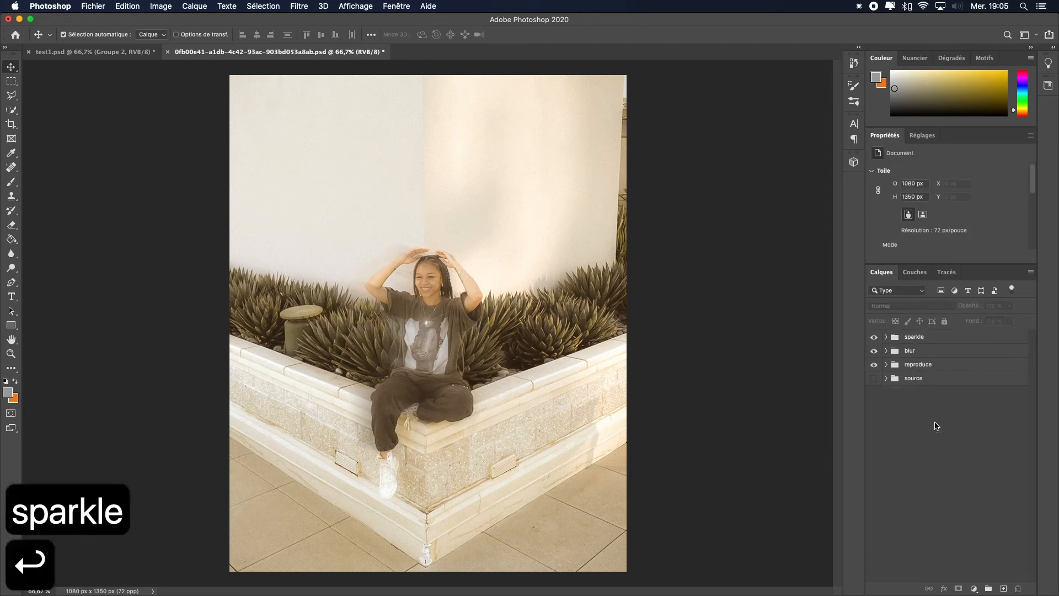
# Step: Expand the sparkle group, duplicate the lens flare layer, and move the copy up toward the subject's head
pyautogui.click(886, 336)
pyautogui.click(922, 356)
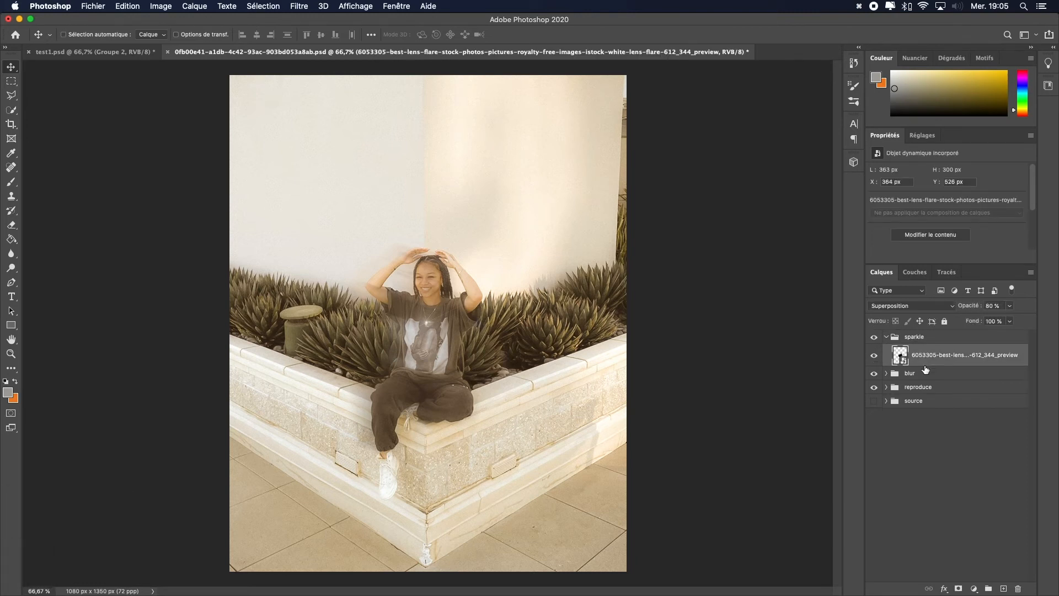
pyautogui.press('super+c')
pyautogui.press('super+v')
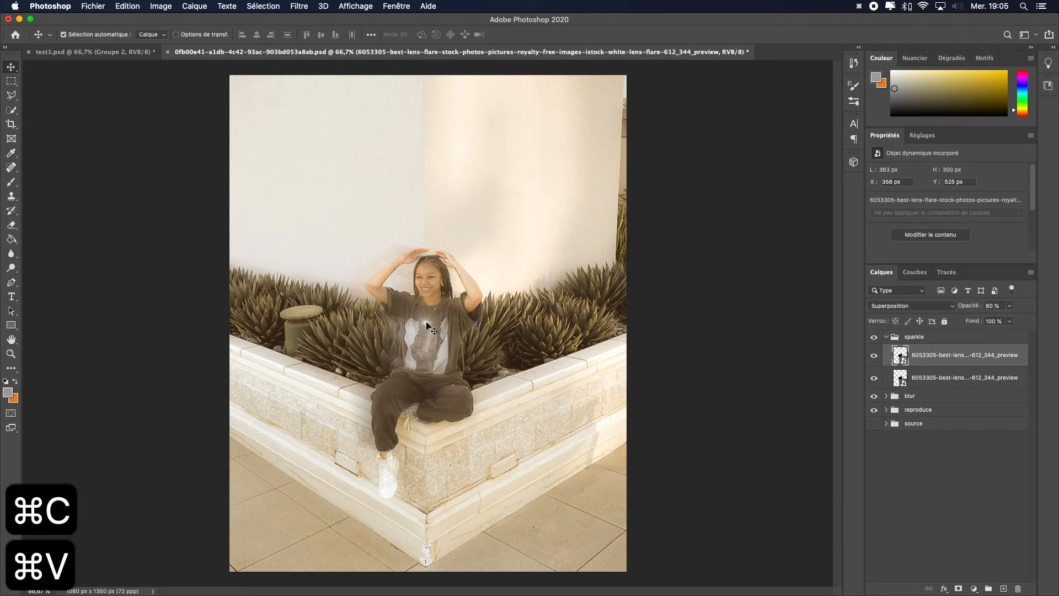
pyautogui.moveTo(429, 327); pyautogui.dragTo(464, 287)
pyautogui.moveTo(461, 270); pyautogui.dragTo(461, 274)
# Step: Rotate the flare copy to about 34° with Free Transform and nudge it slightly left and up
pyautogui.hotkey('ctrl', 't')
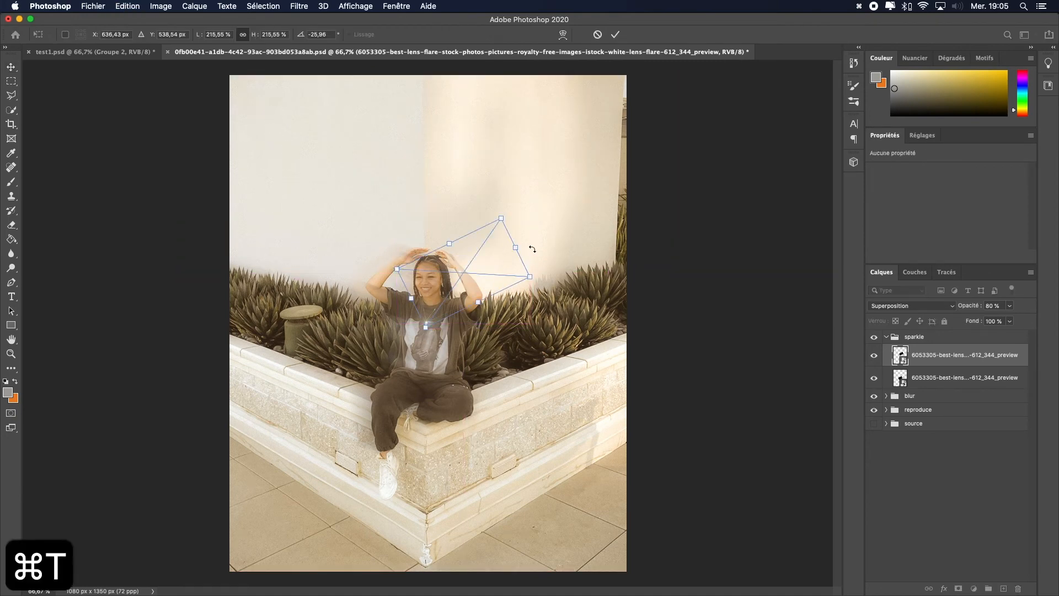
pyautogui.moveTo(531, 248); pyautogui.dragTo(543, 339)
pyautogui.press('Left')
pyautogui.press('Left')
pyautogui.press('Left')
pyautogui.press('Left')
pyautogui.press('Left')
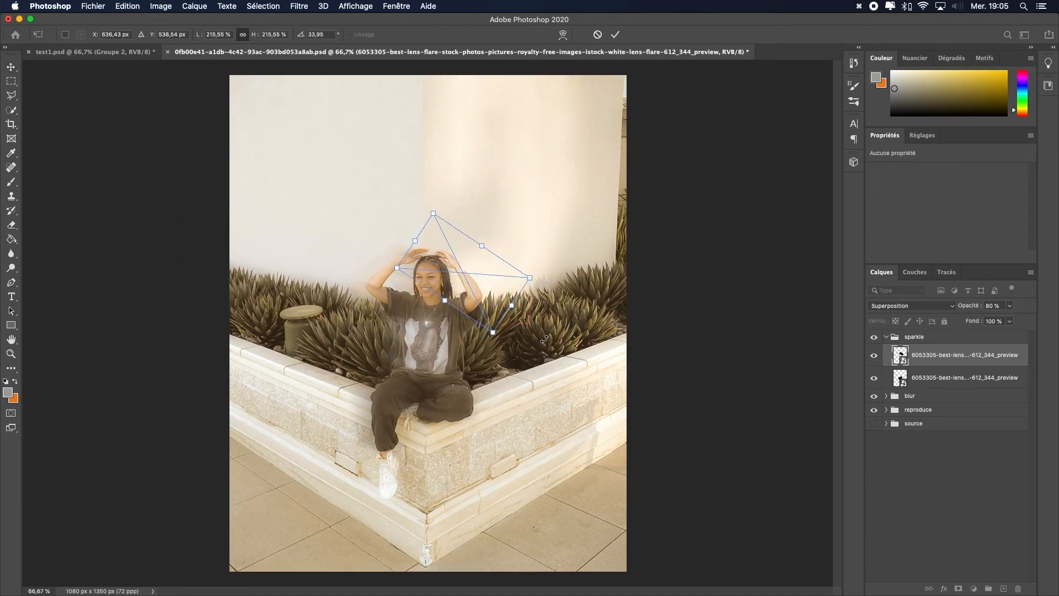
pyautogui.press('Left')
pyautogui.press('Up')
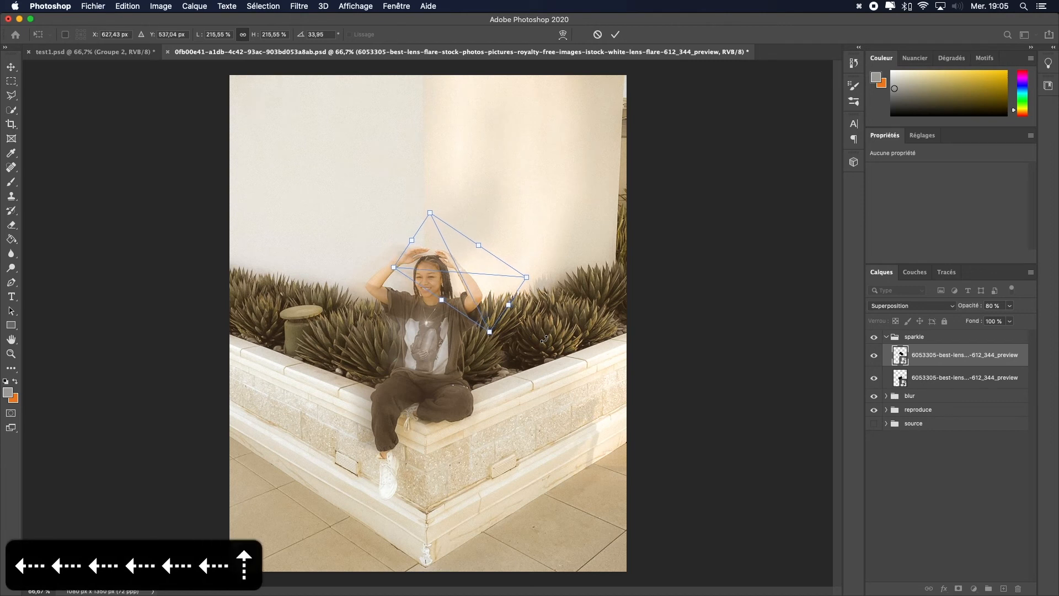
pyautogui.press('Return')
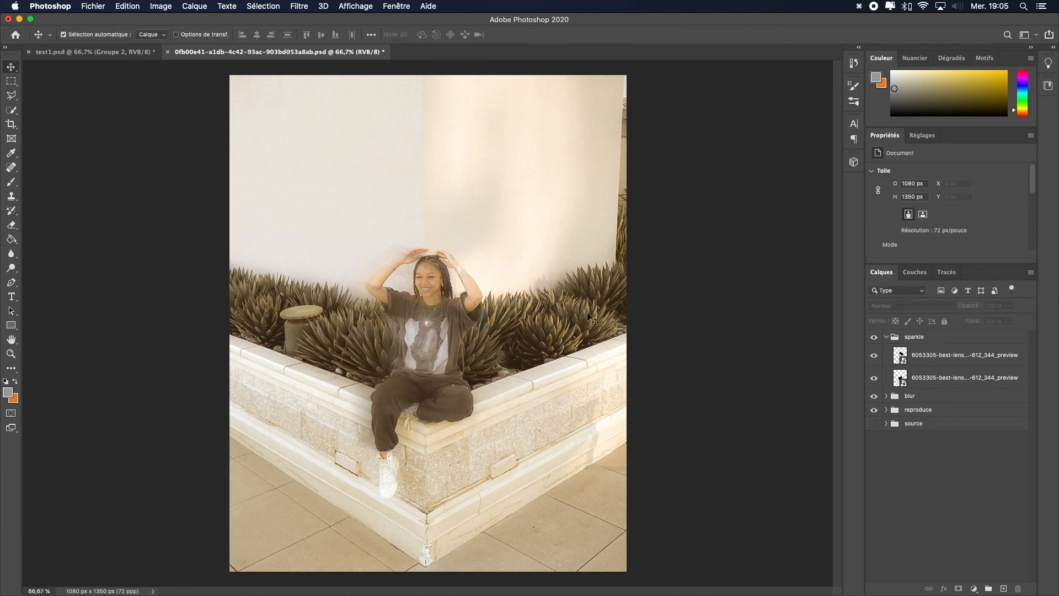
# Step: Nudge the flare copy a few pixels down over the subject's raised arm
pyautogui.click(460, 269)
pyautogui.press('Down')
pyautogui.press('Down')
pyautogui.press('Down')
pyautogui.press('Down')
pyautogui.press('Down')
pyautogui.press('Down')
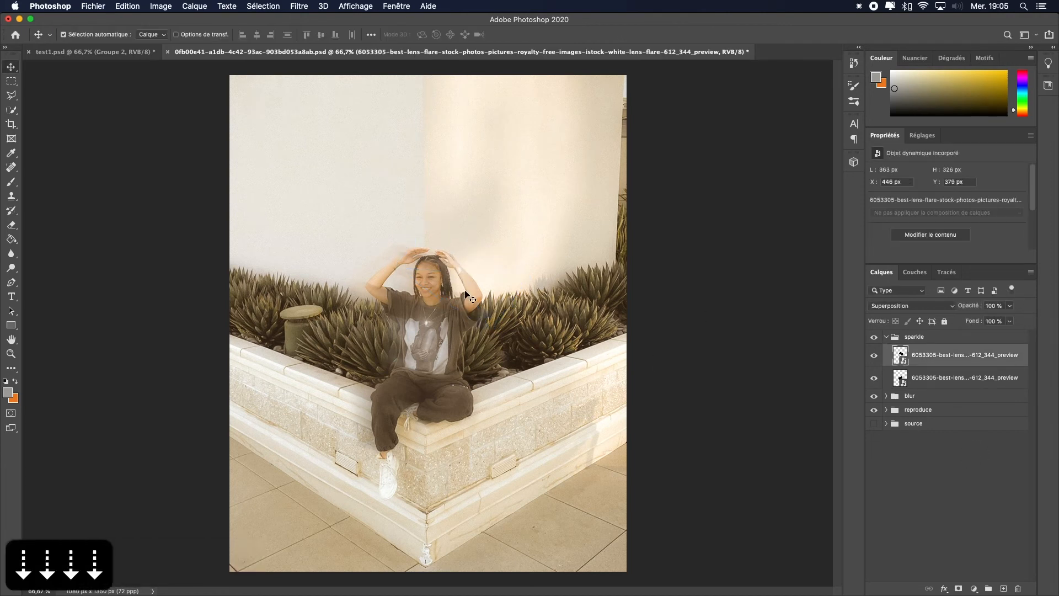
pyautogui.press('Right')
pyautogui.press('Down')
pyautogui.press('Down')
pyautogui.press('Down')
pyautogui.press('Down')
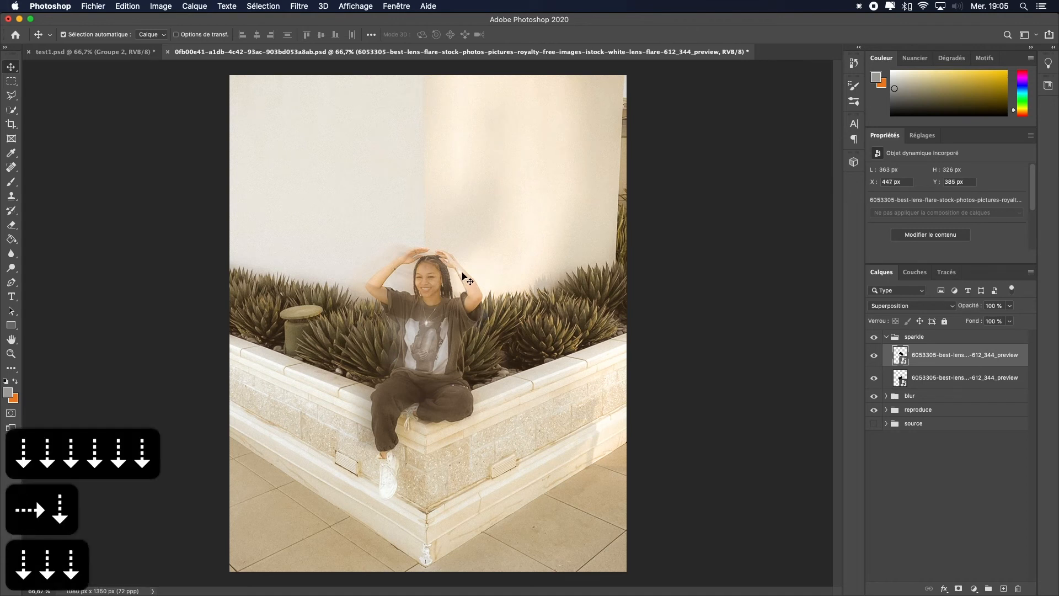
pyautogui.press('Up')
pyautogui.press('Up')
pyautogui.press('Left')
pyautogui.press('Down')
pyautogui.press('Right')
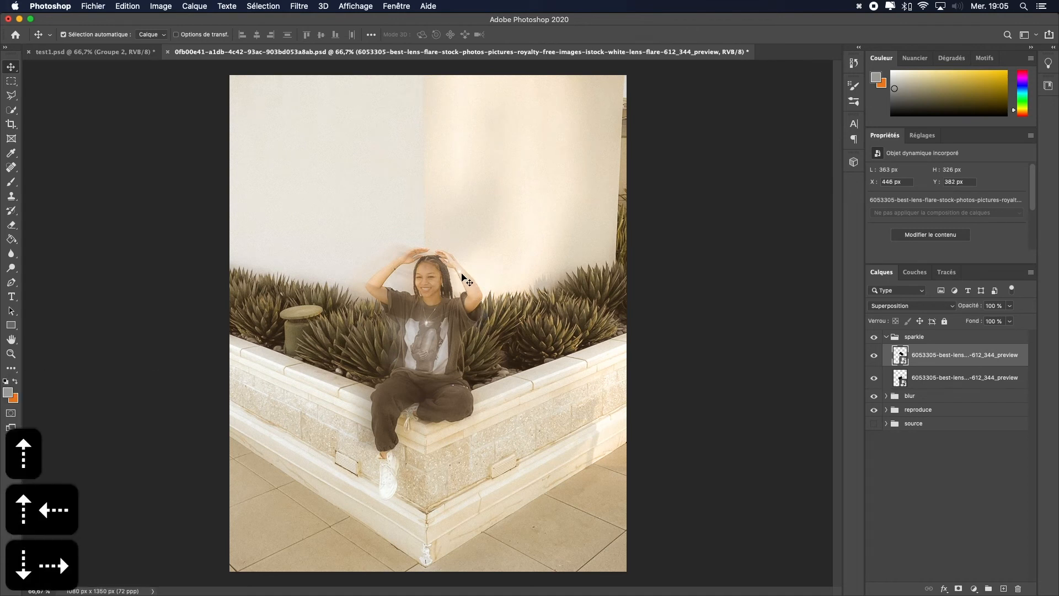
pyautogui.click(953, 464)
pyautogui.click(939, 354)
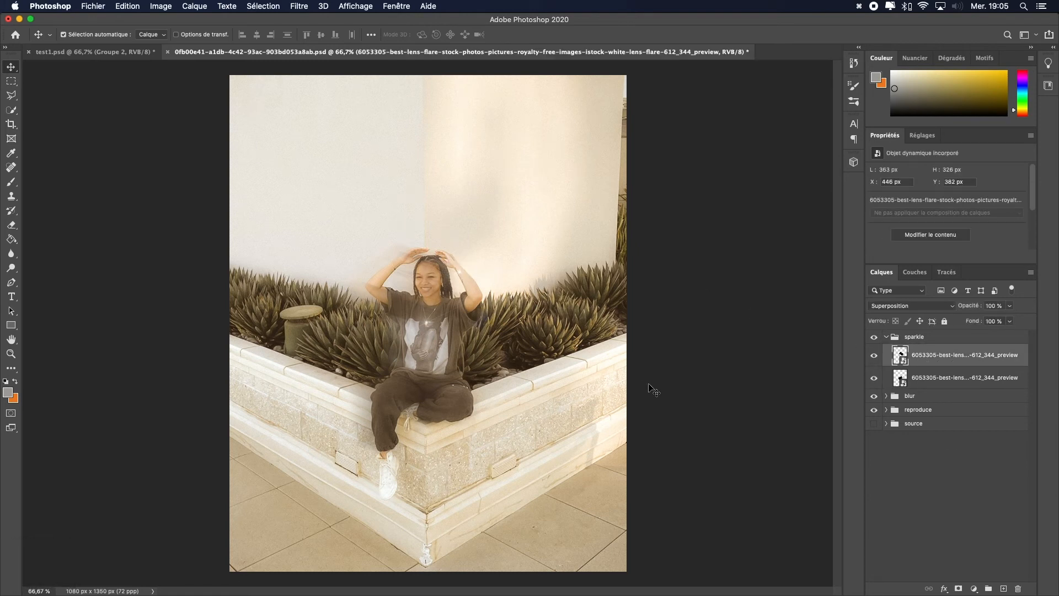
pyautogui.click(995, 435)
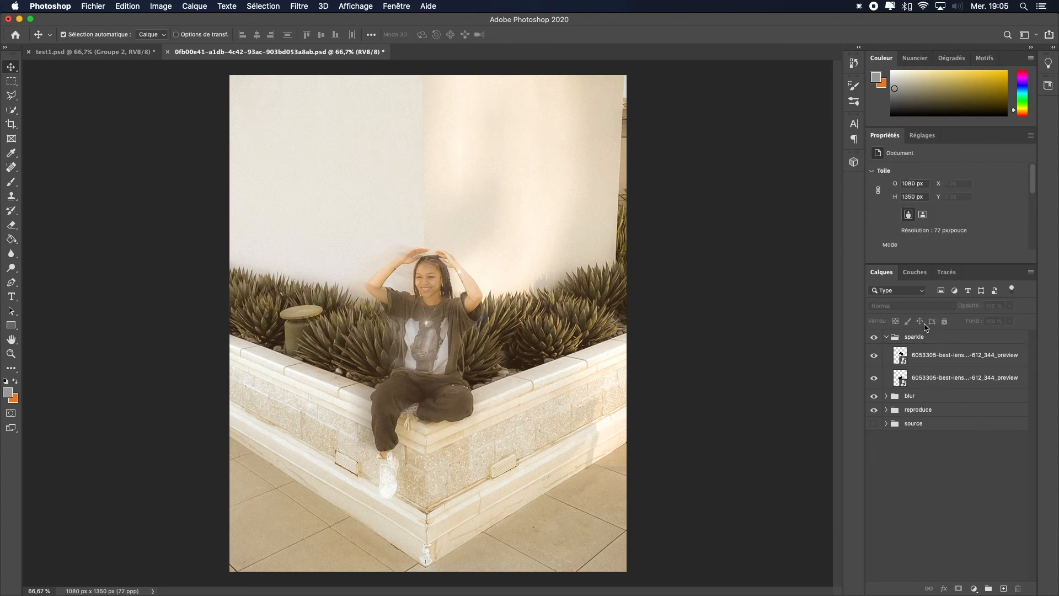
# Step: Collapse the sparkle group and create a new group above it named overlay
pyautogui.click(886, 339)
pyautogui.click(912, 342)
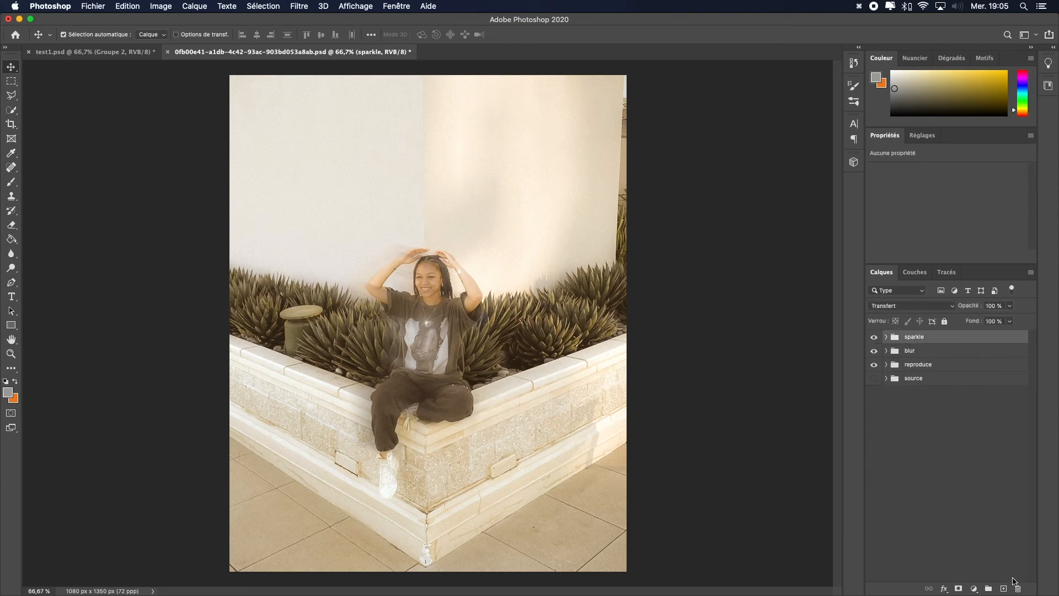
pyautogui.click(988, 588)
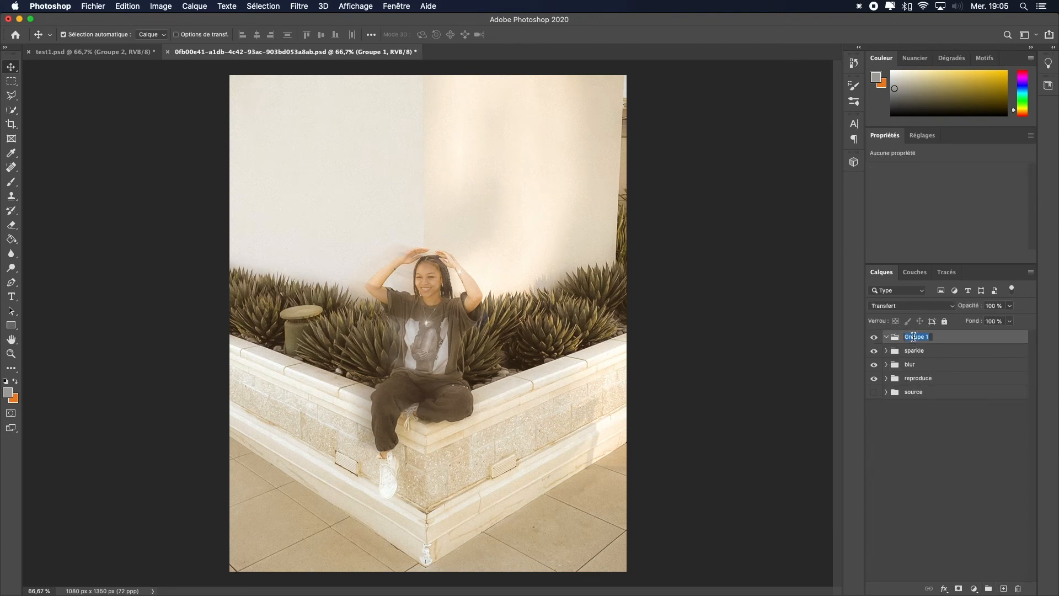
pyautogui.write('overla')
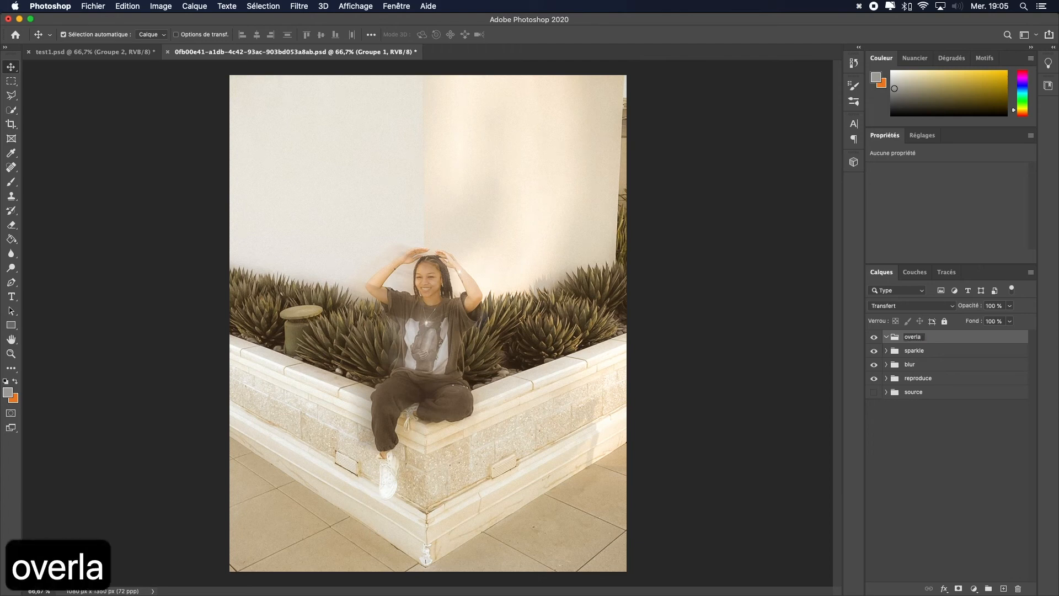
pyautogui.write('y')
pyautogui.press('Return')
# Step: Place the light-leak image 96044e3f4715dc1200c4f82d47bf204d from the desktop into the document
pyautogui.hotkey('ctrl', 'Up')
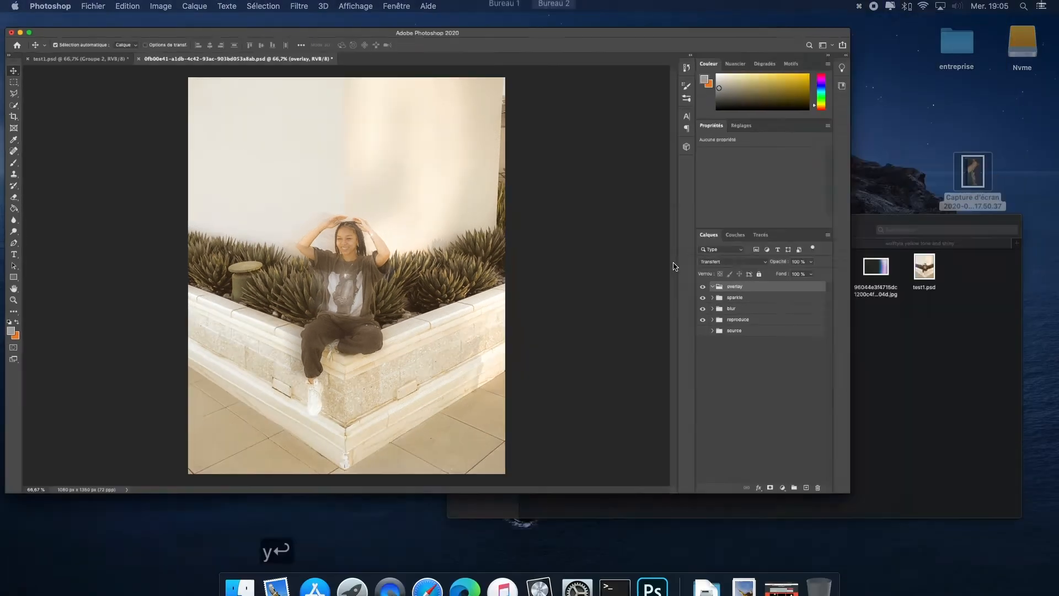
pyautogui.click(976, 450)
pyautogui.moveTo(822, 182); pyautogui.dragTo(546, 551)
pyautogui.moveTo(564, 244); pyautogui.dragTo(157, 445)
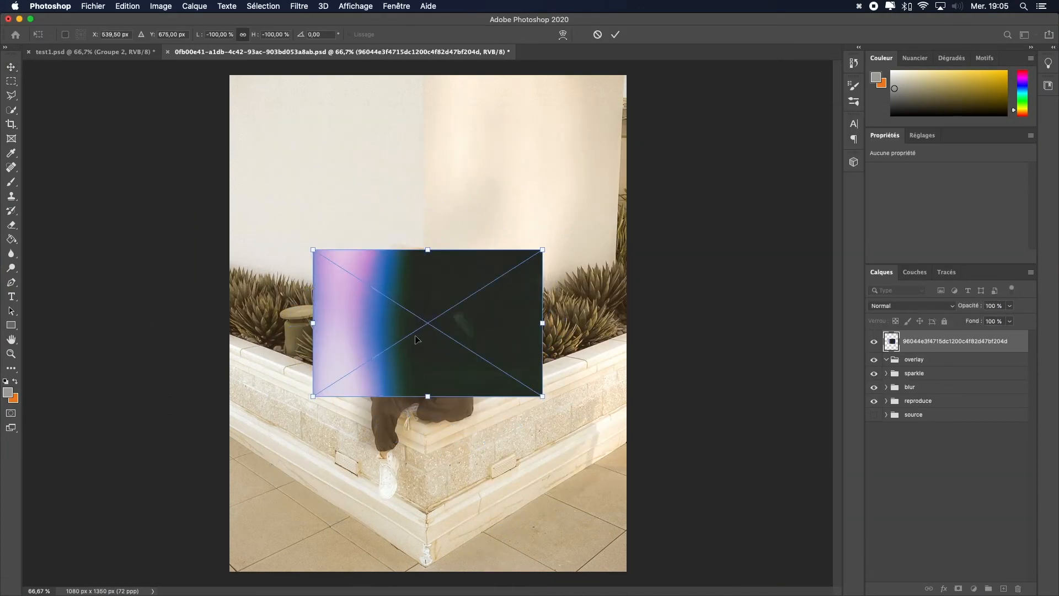
# Step: Enlarge the placed light-leak image to about 360% and rotate it about 172° so it covers the canvas
pyautogui.moveTo(417, 339); pyautogui.dragTo(338, 509)
pyautogui.moveTo(342, 427); pyautogui.dragTo(411, 73)
pyautogui.moveTo(357, 206); pyautogui.dragTo(396, 206)
pyautogui.moveTo(789, 69); pyautogui.dragTo(731, 46)
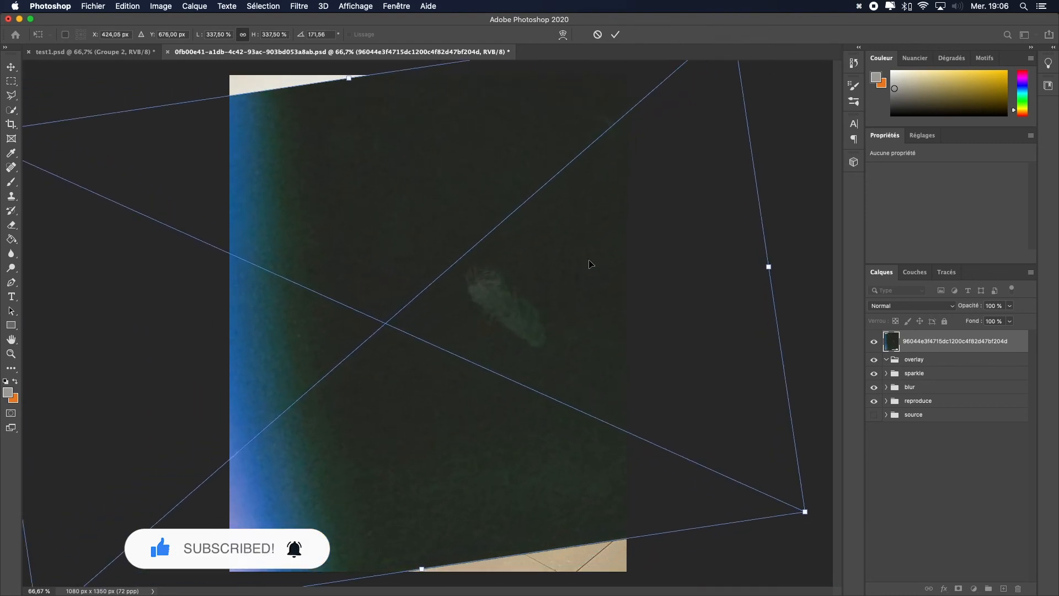
pyautogui.moveTo(347, 76); pyautogui.dragTo(340, 31)
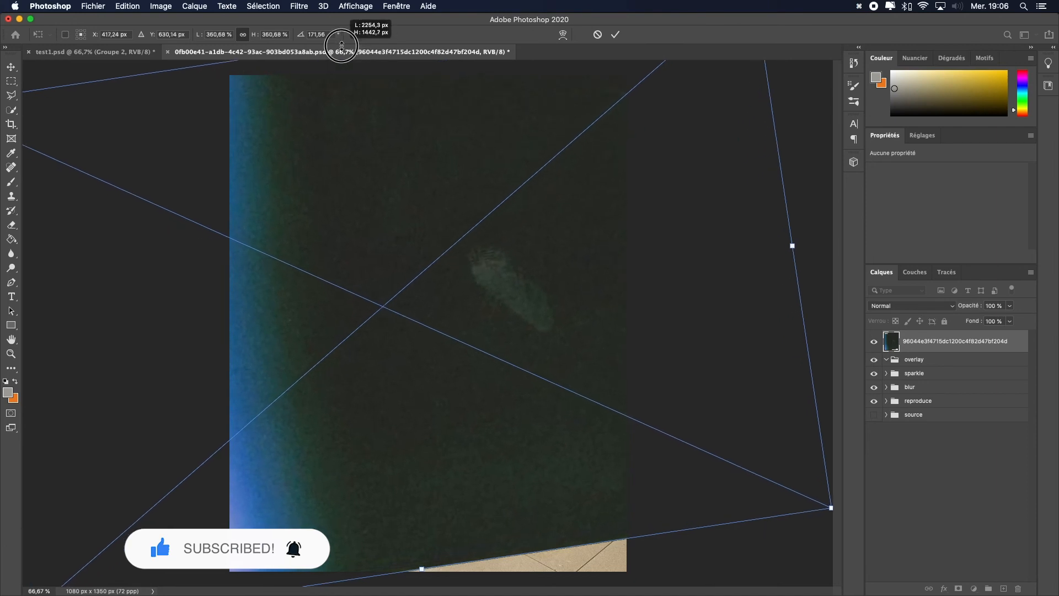
pyautogui.moveTo(431, 576); pyautogui.dragTo(508, 593)
pyautogui.moveTo(478, 445); pyautogui.dragTo(447, 456)
pyautogui.press('Return')
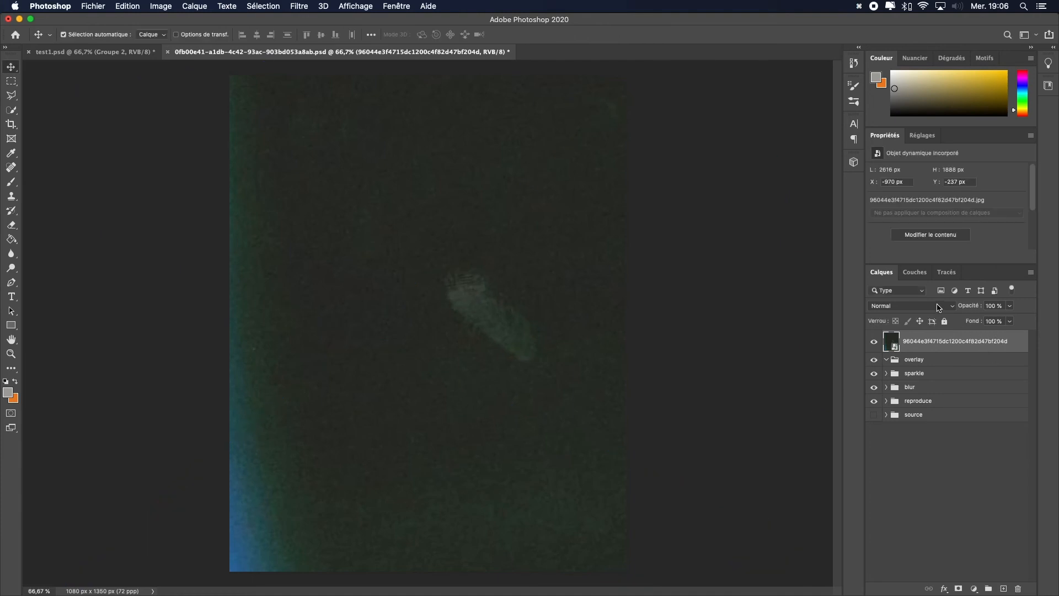
# Step: Set the light-leak layer's blend mode to Éclaircir and shift it slightly right and up
pyautogui.click(936, 306)
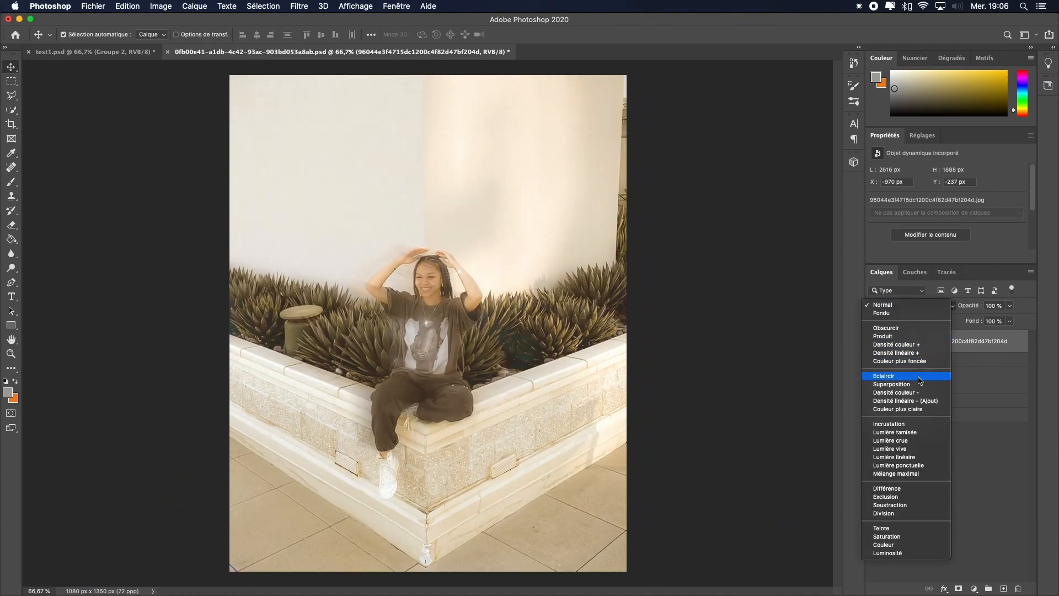
pyautogui.click(920, 377)
pyautogui.moveTo(231, 443); pyautogui.dragTo(314, 433)
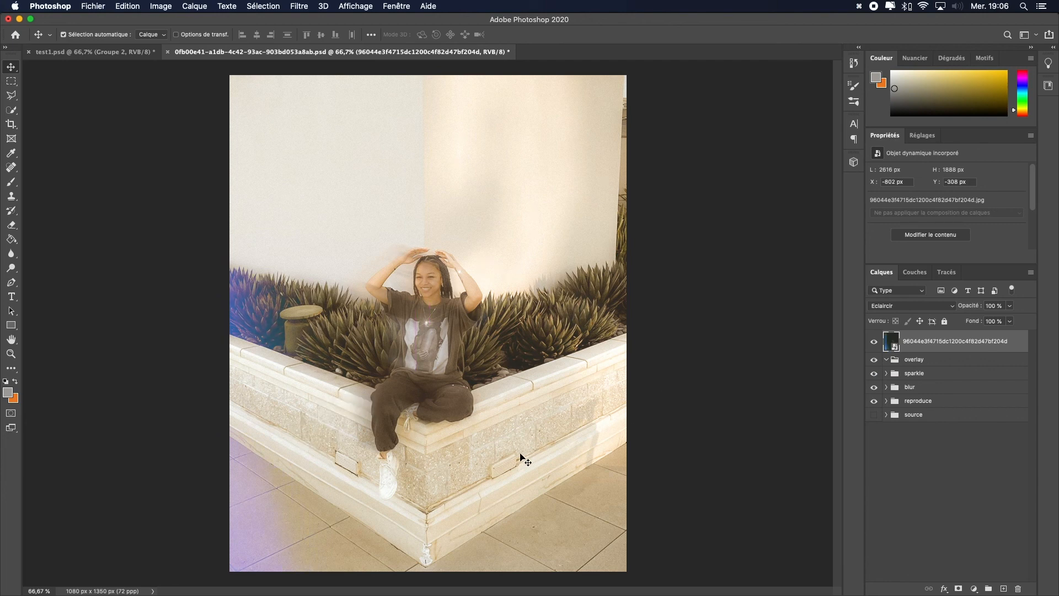
# Step: Move the light-leak layer into the overlay group
pyautogui.click(719, 333)
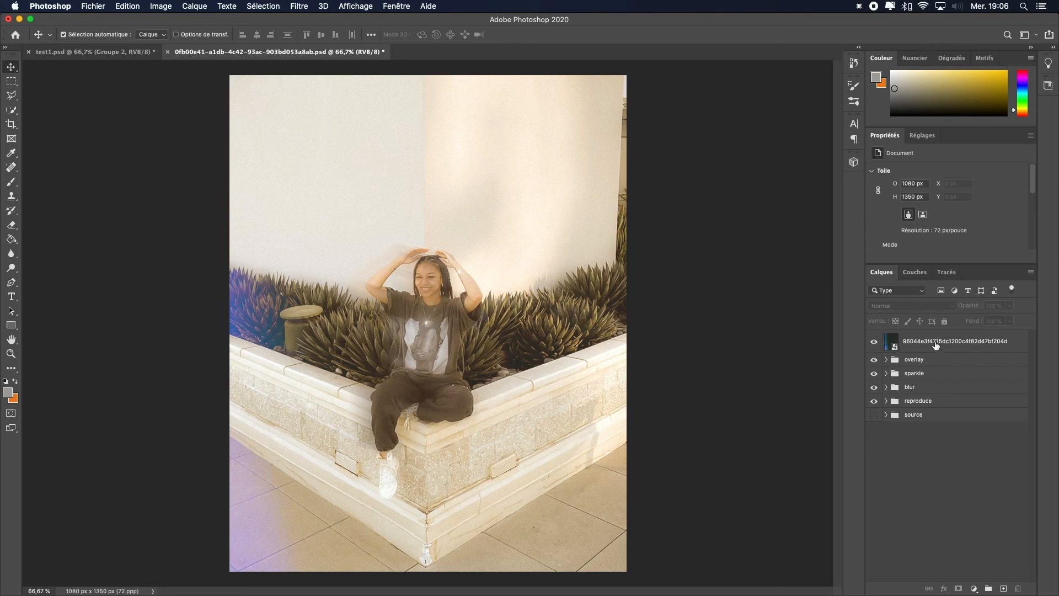
pyautogui.moveTo(936, 345); pyautogui.dragTo(938, 361)
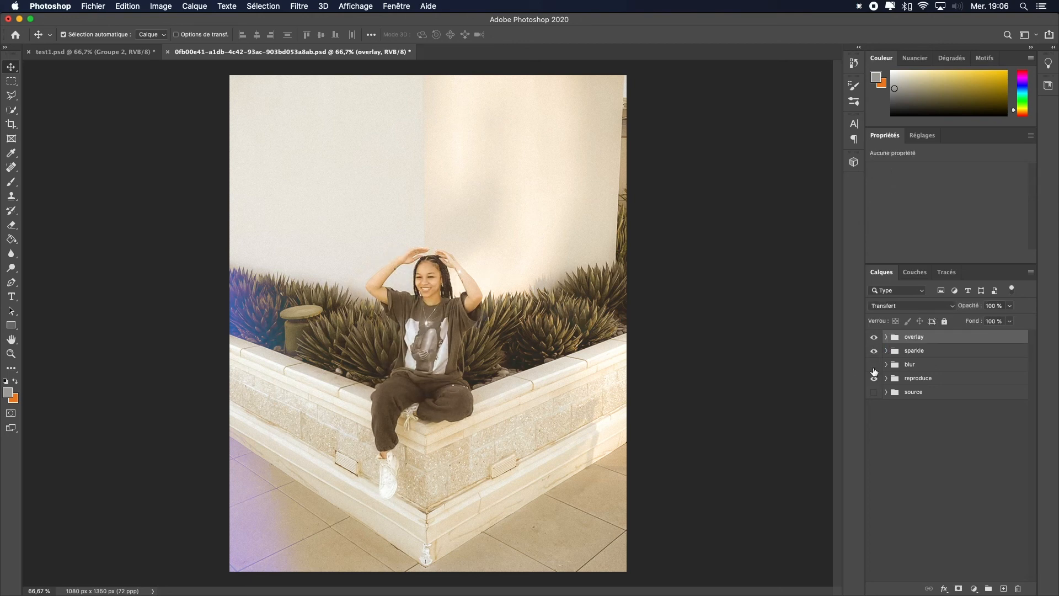
# Step: Expand the blur group and toggle the motion-blur layer's visibility to compare the effect
pyautogui.click(886, 365)
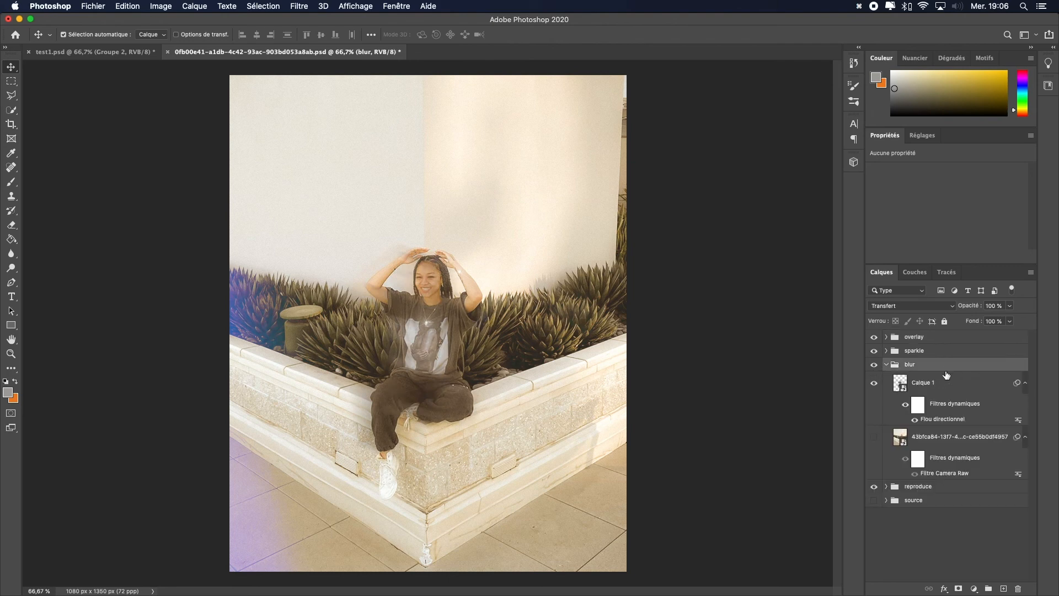
pyautogui.click(948, 385)
pyautogui.click(993, 321)
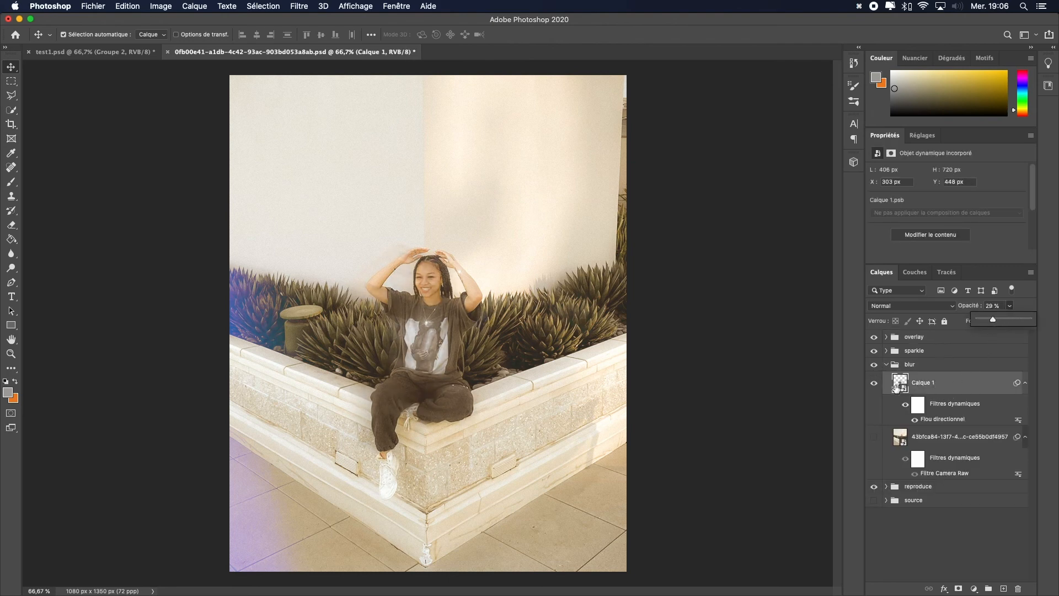
pyautogui.click(875, 367)
pyautogui.click(875, 367)
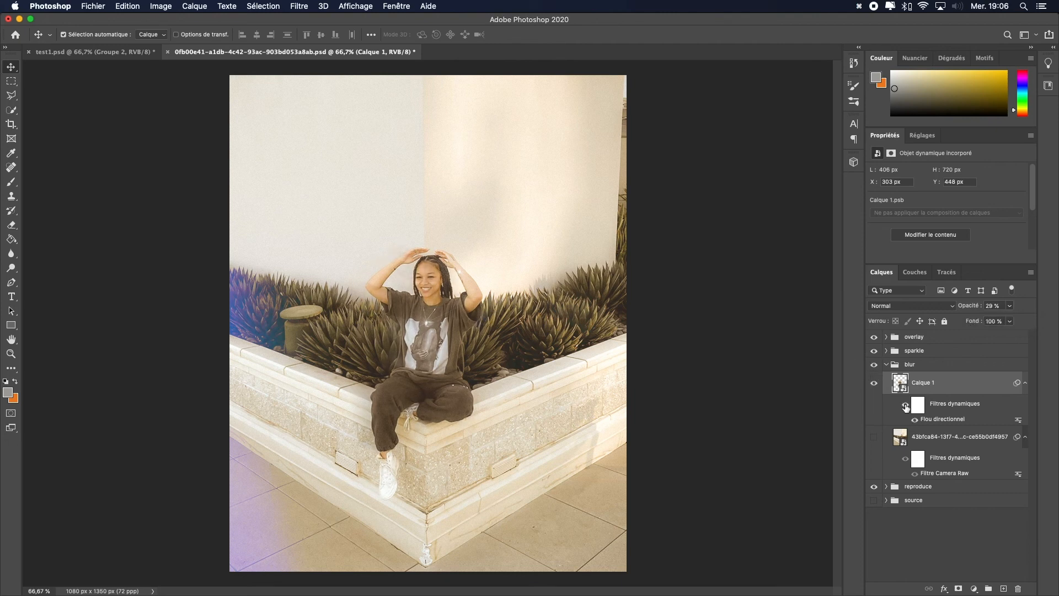
pyautogui.click(886, 365)
# Step: Select the light-leak layer and nudge it slightly up on the canvas
pyautogui.click(933, 440)
pyautogui.click(593, 408)
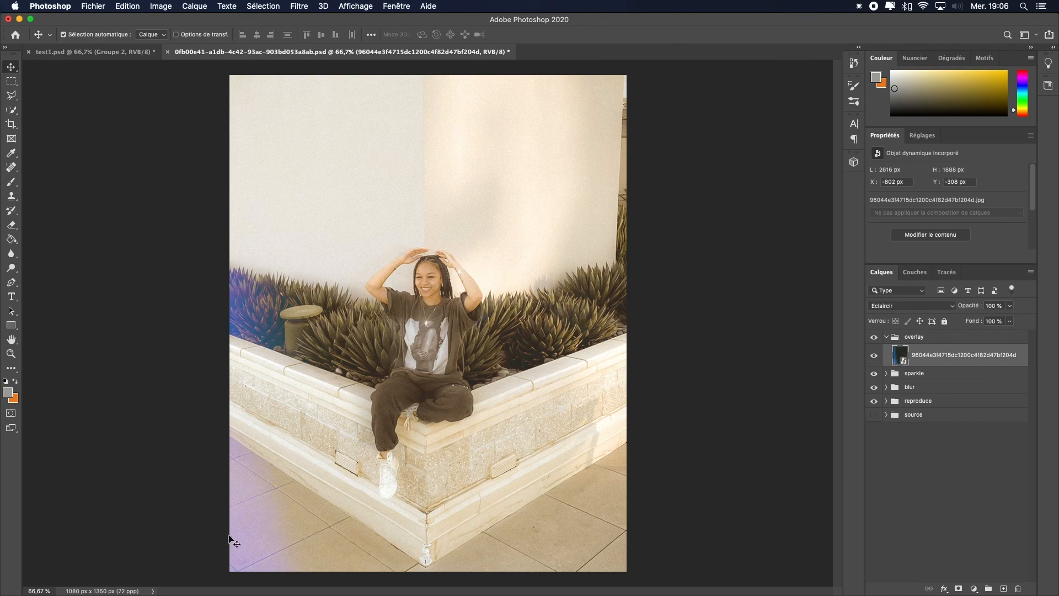
pyautogui.moveTo(231, 539); pyautogui.dragTo(234, 513)
pyautogui.click(674, 454)
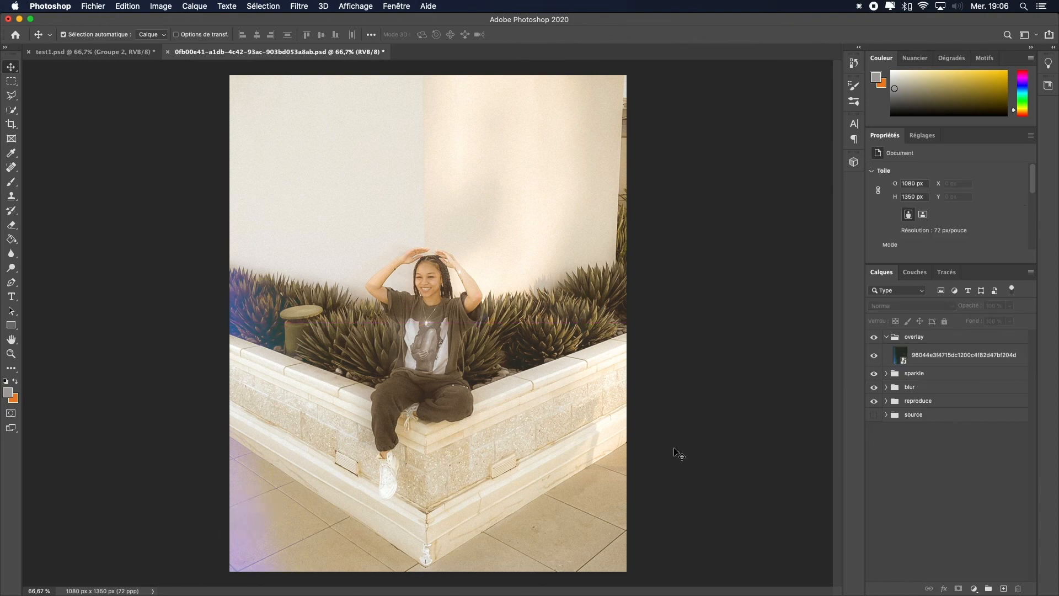